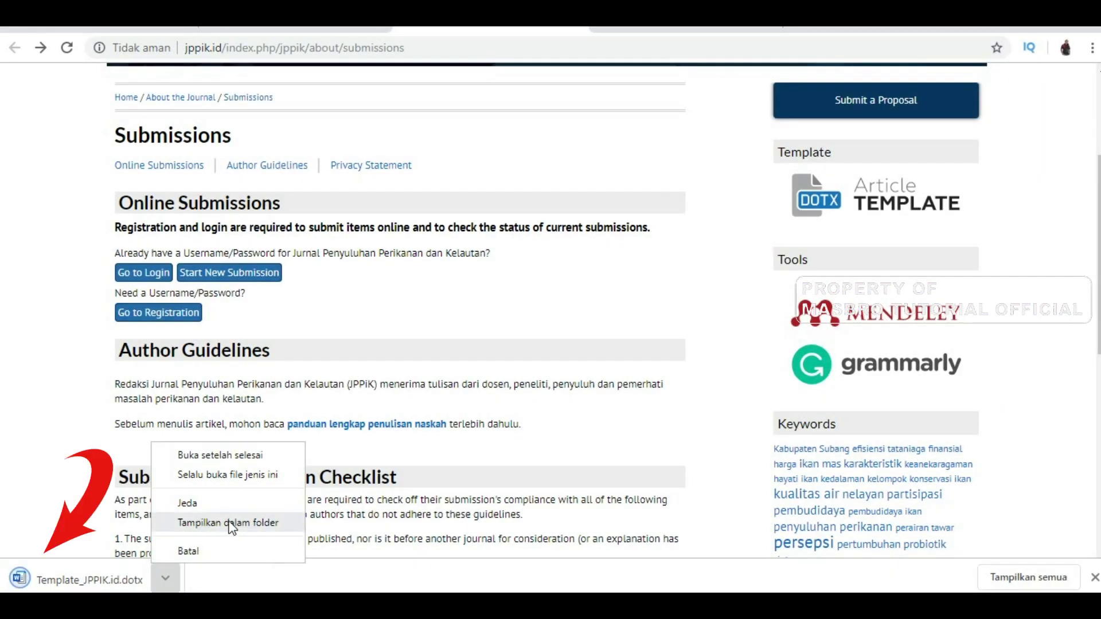
Open the downloaded Template_JPPIK.id.dotx from the Downloads folder in Word
click(232, 523)
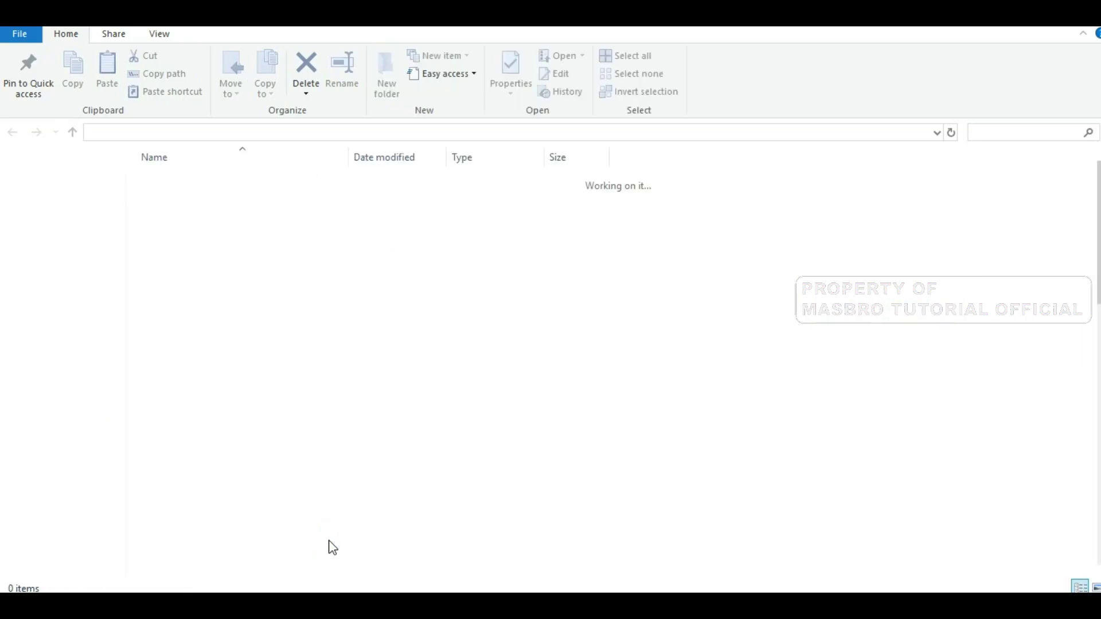
click(218, 571)
right_click(219, 571)
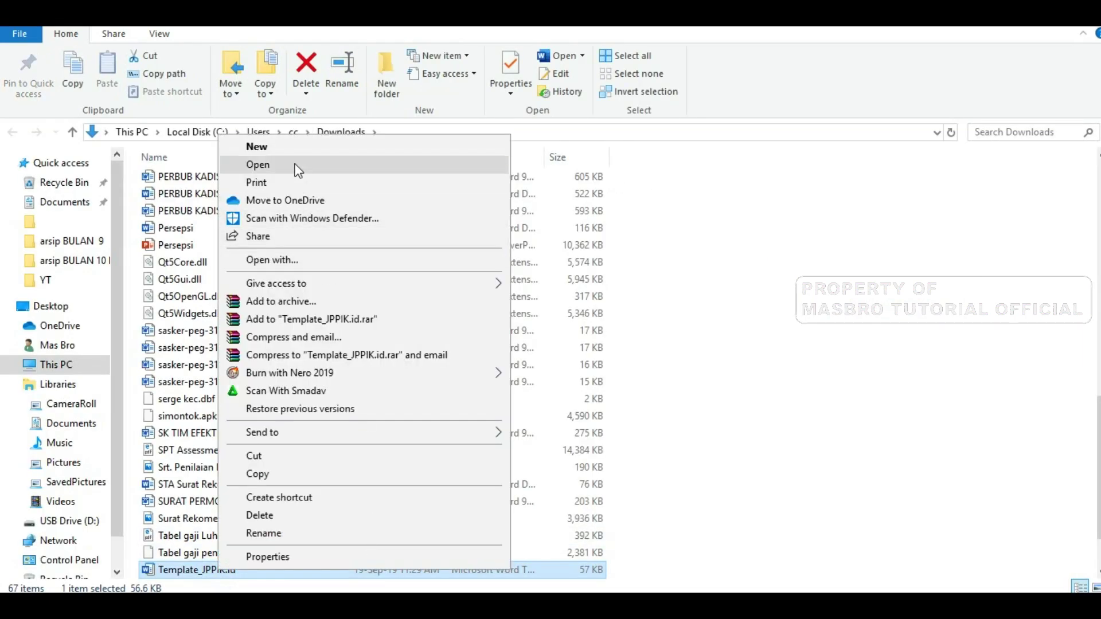
click(298, 167)
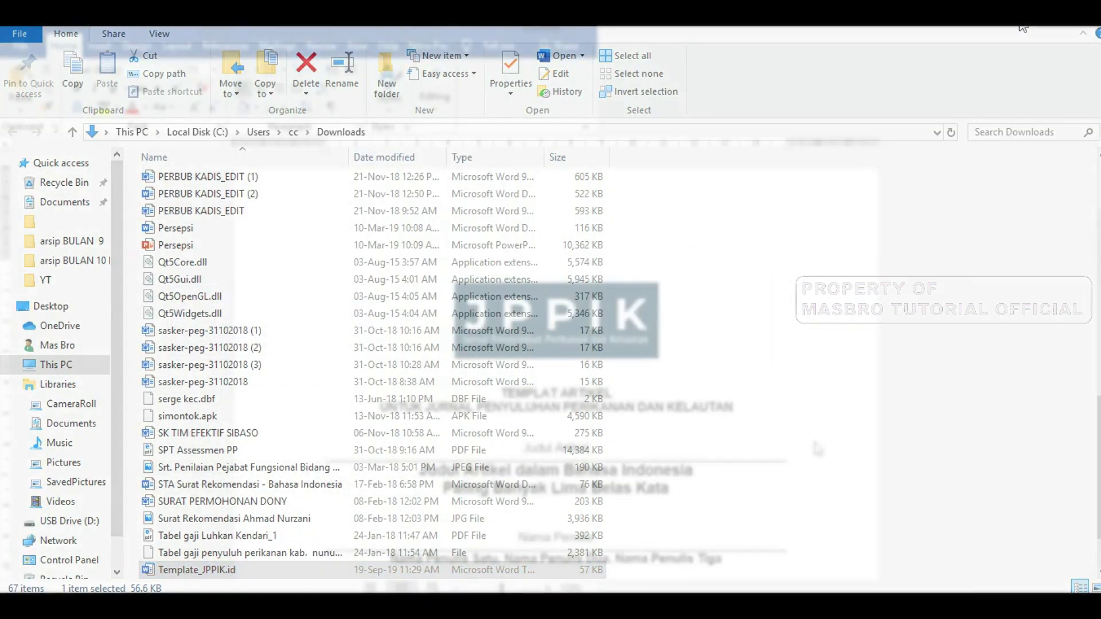
Scroll down through the JPPIK article template in Word to review it
scroll(592, 437, down, 5)
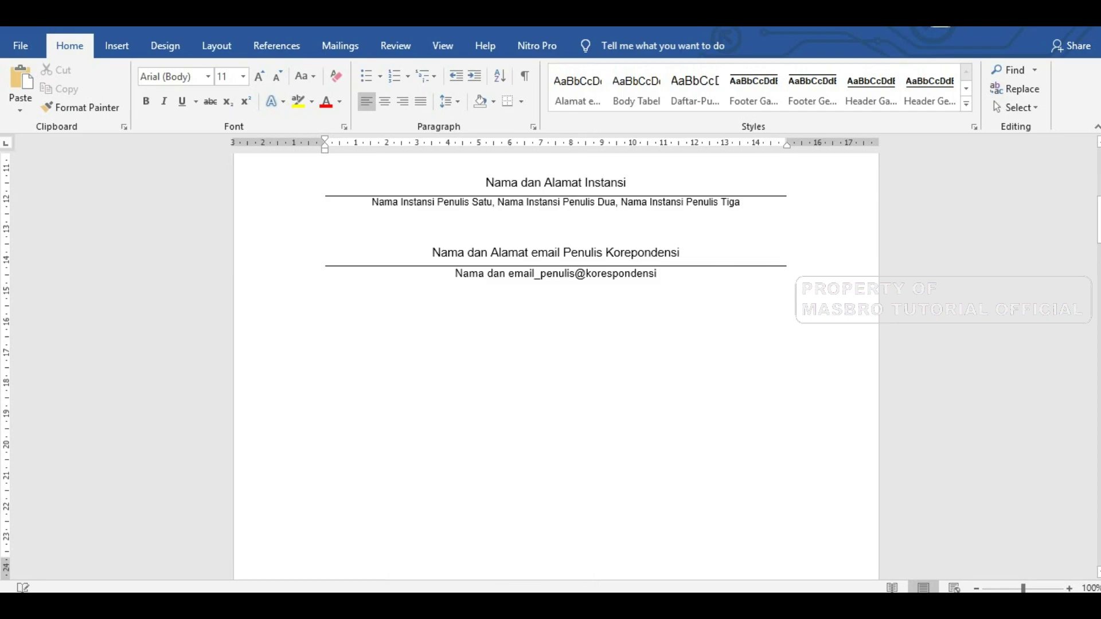
scroll(556, 367, down, 10)
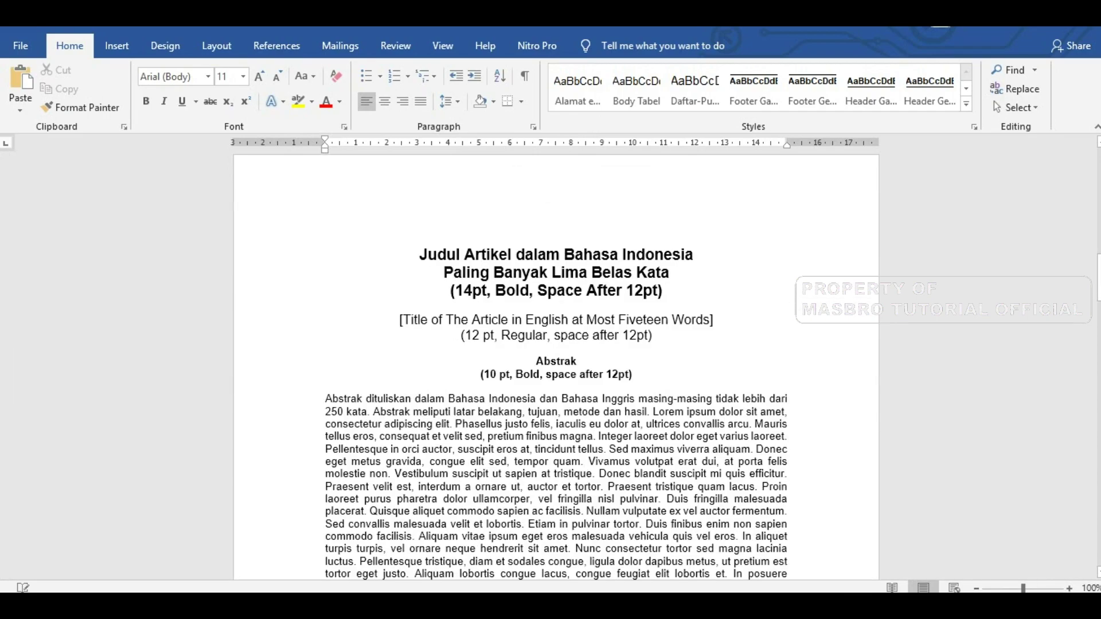
scroll(555, 367, down, 20)
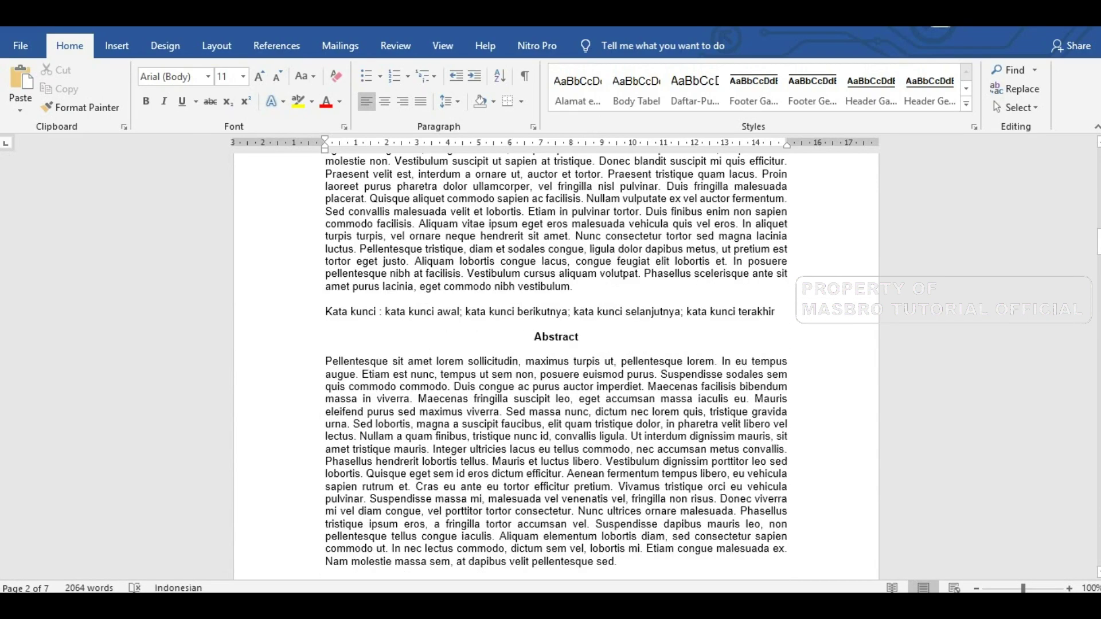
scroll(556, 367, down, 6)
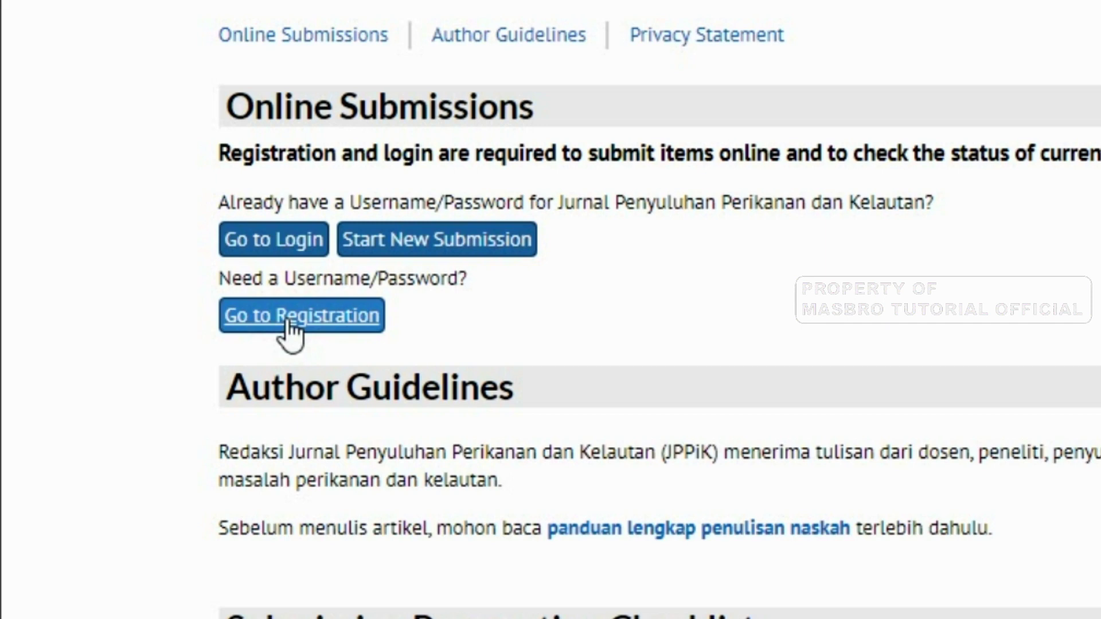
Open the registration form, fill the username from a saved suggestion, and enter the password twice
click(289, 324)
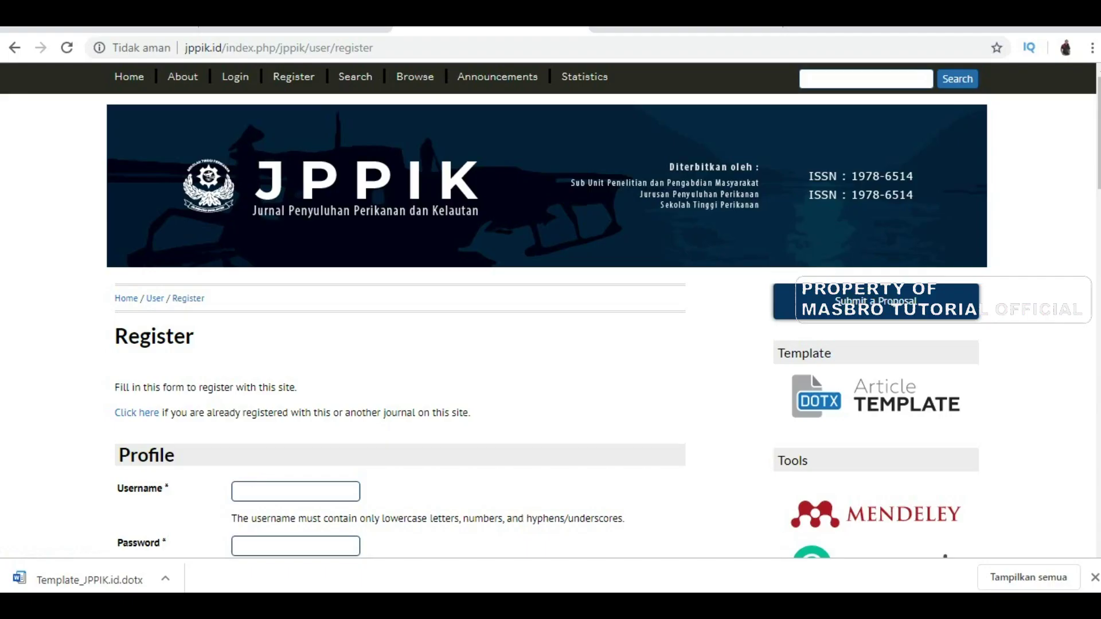
click(256, 489)
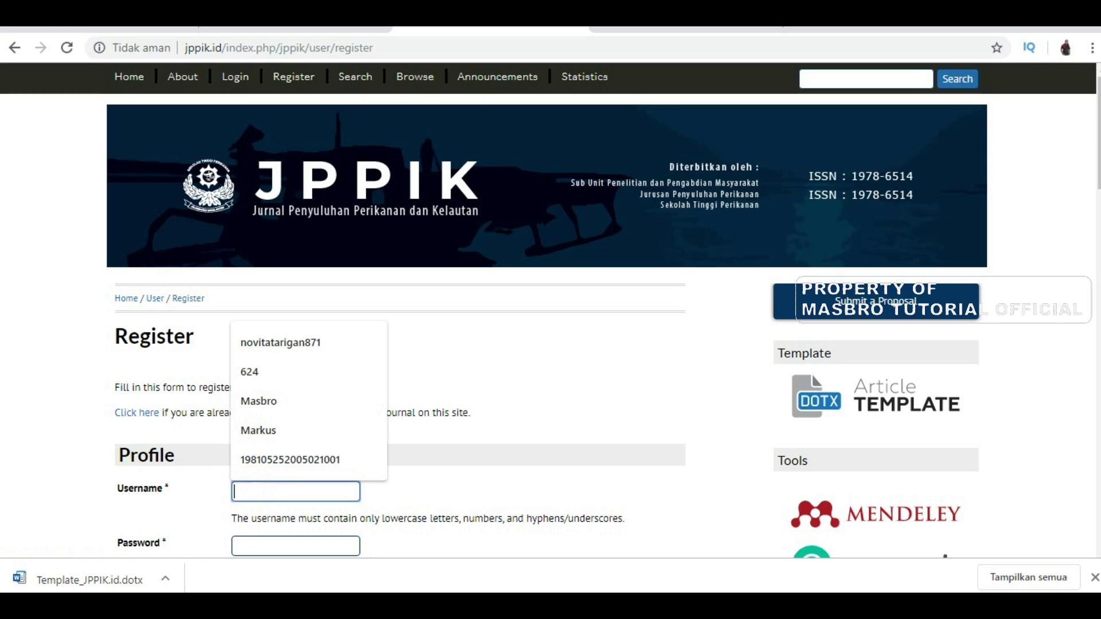
click(287, 431)
scroll(319, 447, down, 3)
click(279, 386)
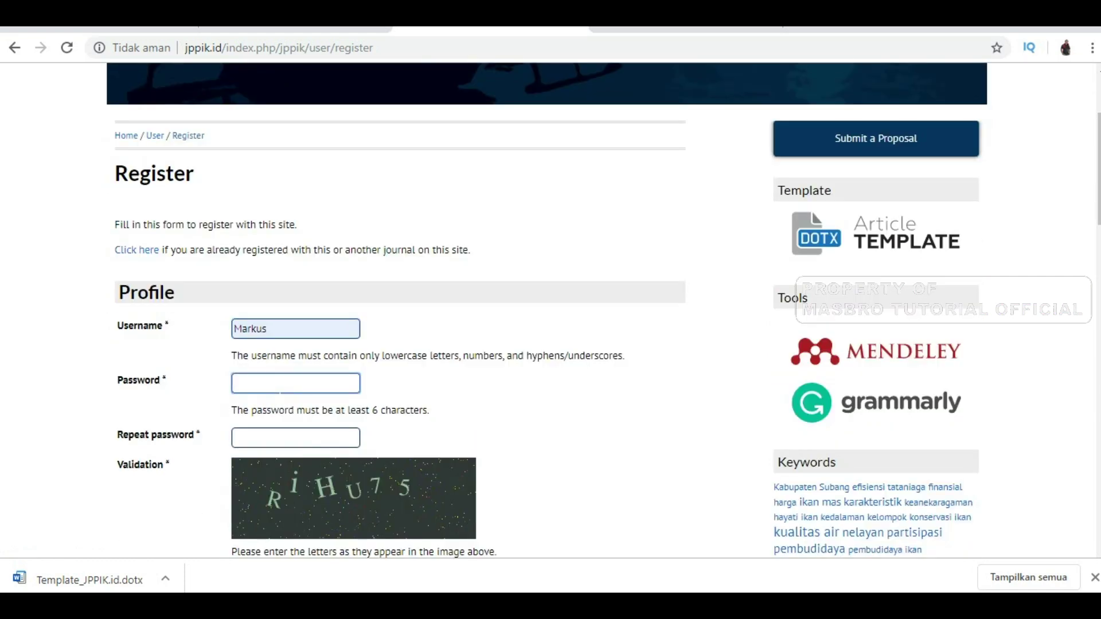
text(**************)
key(Tab)
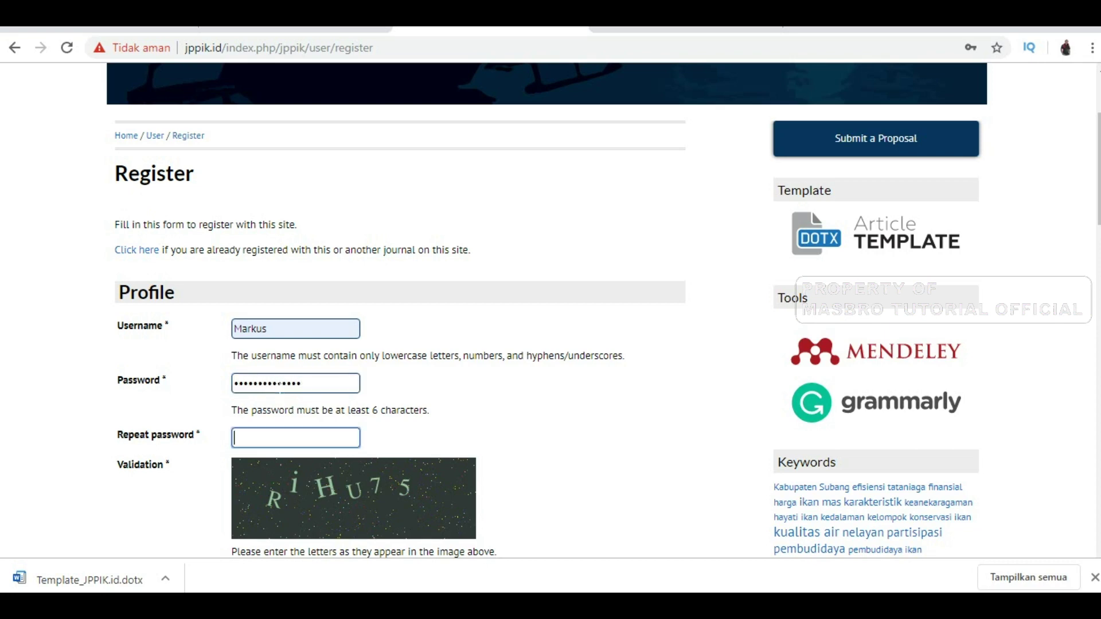
text(*****)
key(BackSpace)
key(BackSpace)
key(BackSpace)
key(BackSpace)
key(BackSpace)
text(**************)
Enter the validation code shown on the registration form
key(ctrl+a)
key(Tab)
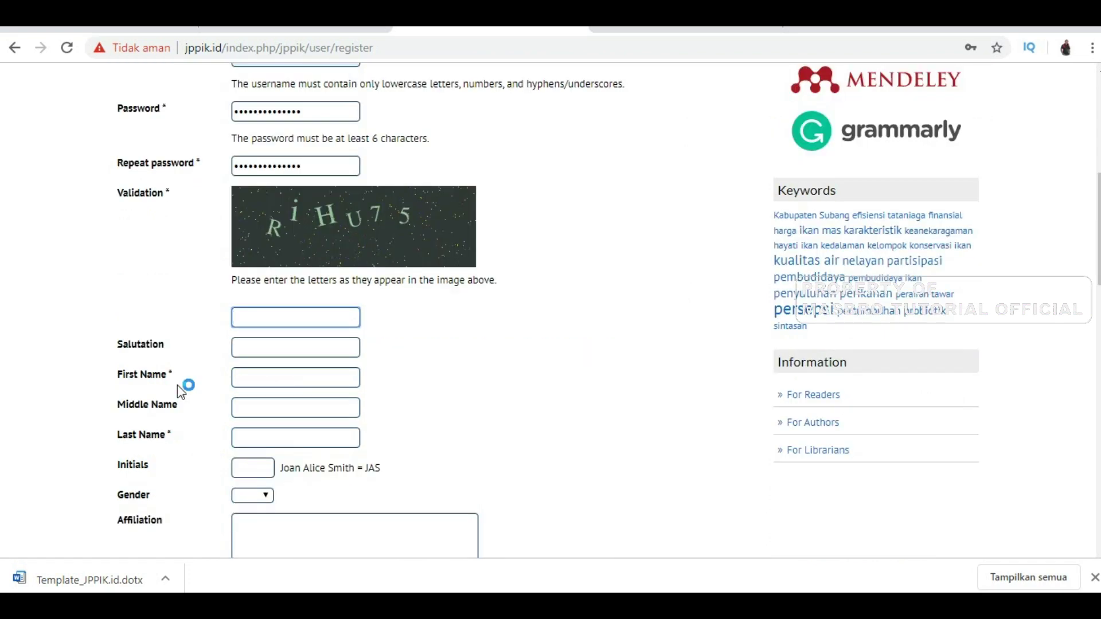
text(Ri)
text(H)
text(u)
text(\)
key(BackSpace)
key(BackSpace)
text(U75)
Fill in the first name, last name and initials, and set Gender to M
key(Tab)
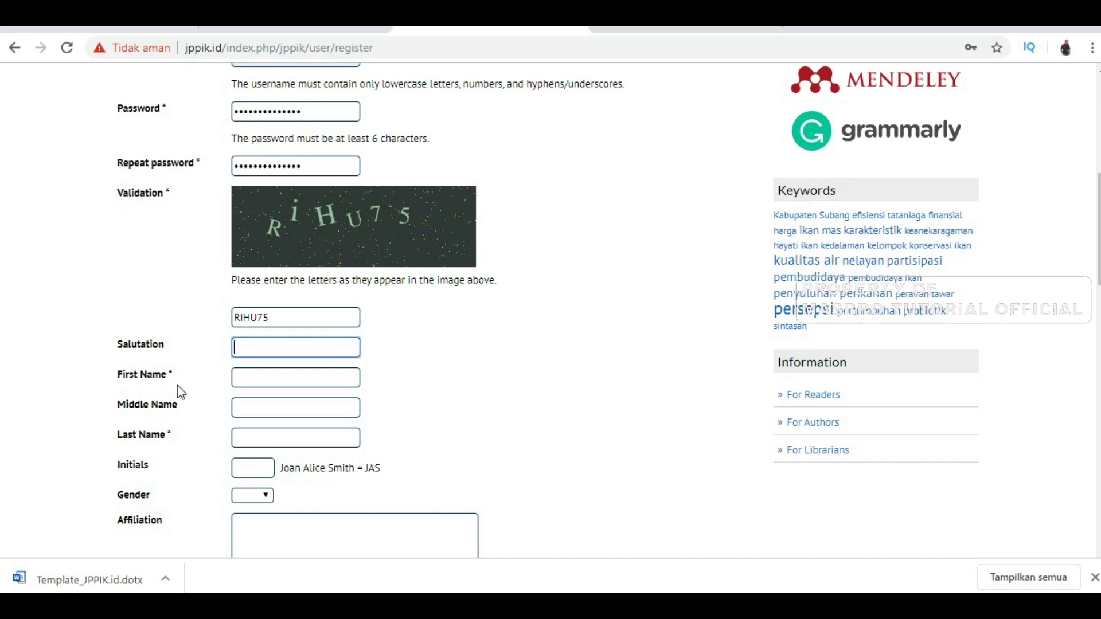
key(Tab)
key(Tab)
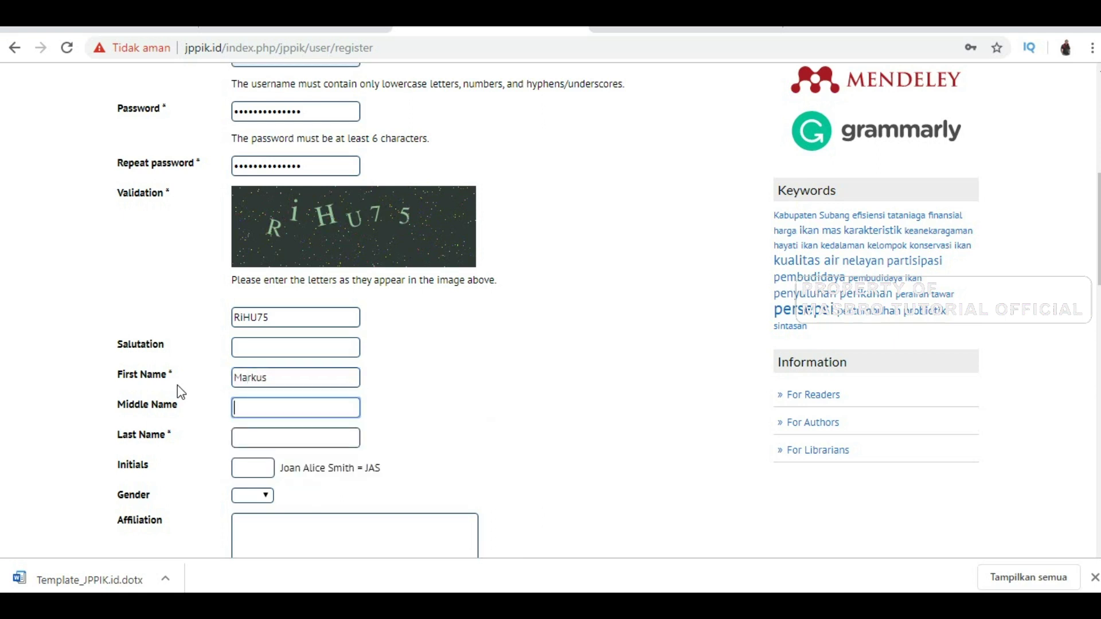
key(Tab)
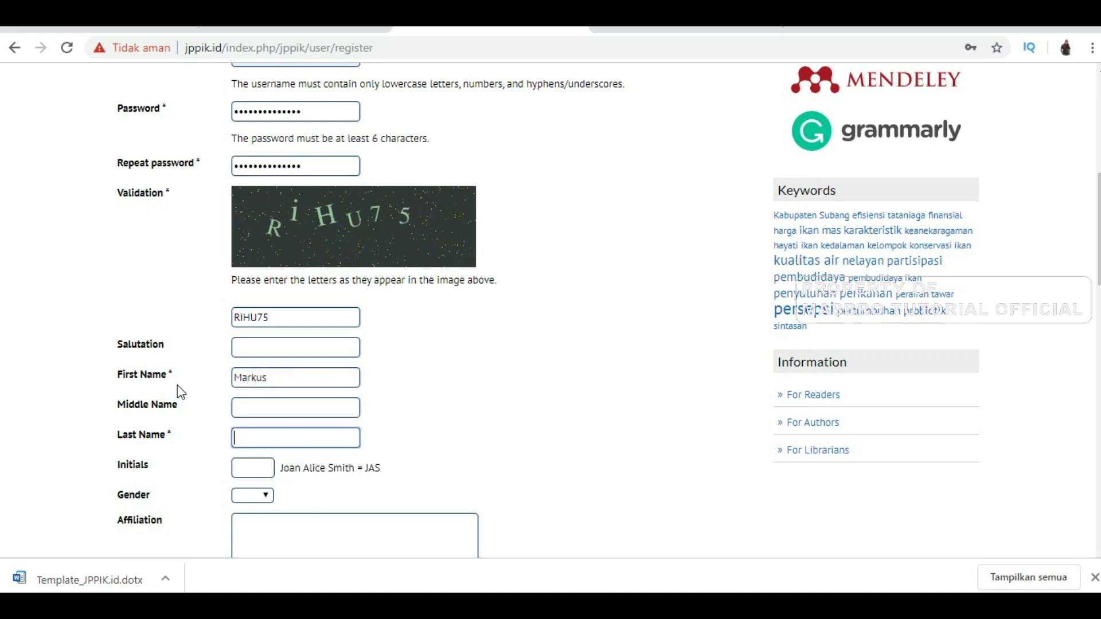
key(Tab)
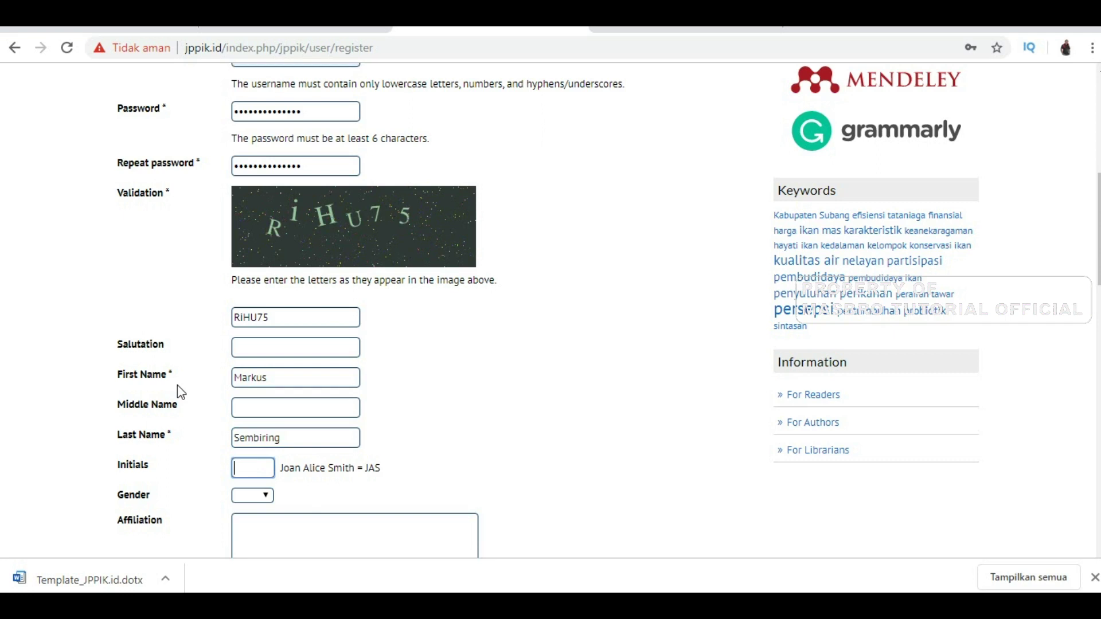
text(Mr)
key(Tab)
scroll(181, 392, down, 2)
double_click(133, 383)
click(259, 411)
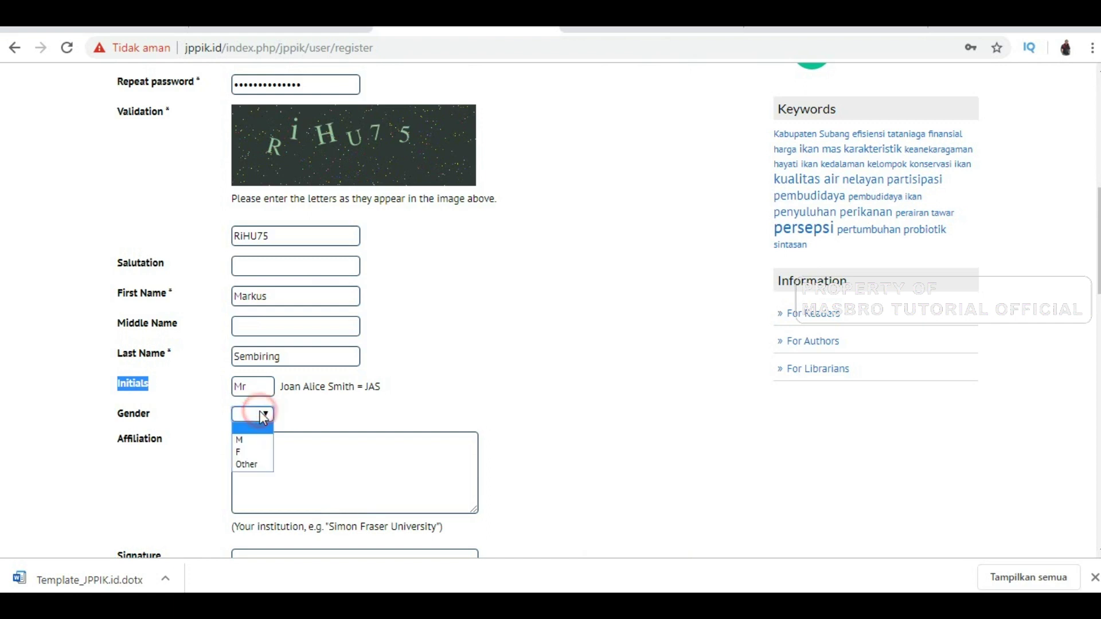
click(246, 440)
Paste the institution as affiliation, fill both email fields, and enter the phone number
click(246, 439)
scroll(265, 288, down, 1)
scroll(265, 289, down, 1)
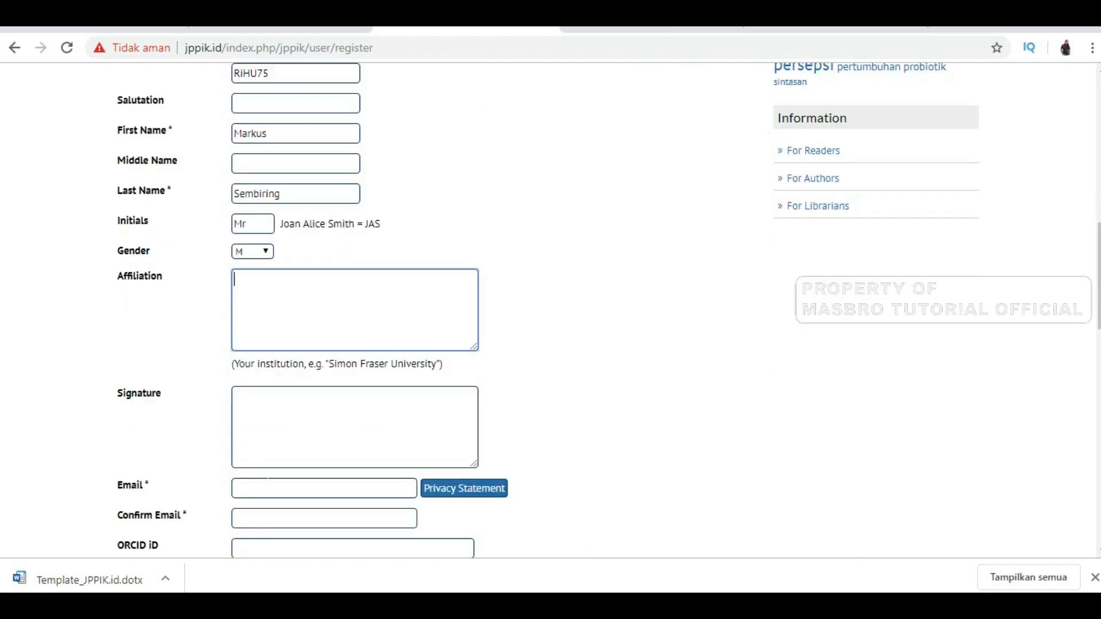
text(Balai Pelatihan dan Penyuluhan Perikanan Medan Jl. Chaidir, Nelayan Indah, Kec. Medan Labuhan, Kota Medan, Sumatera Utara 20524)
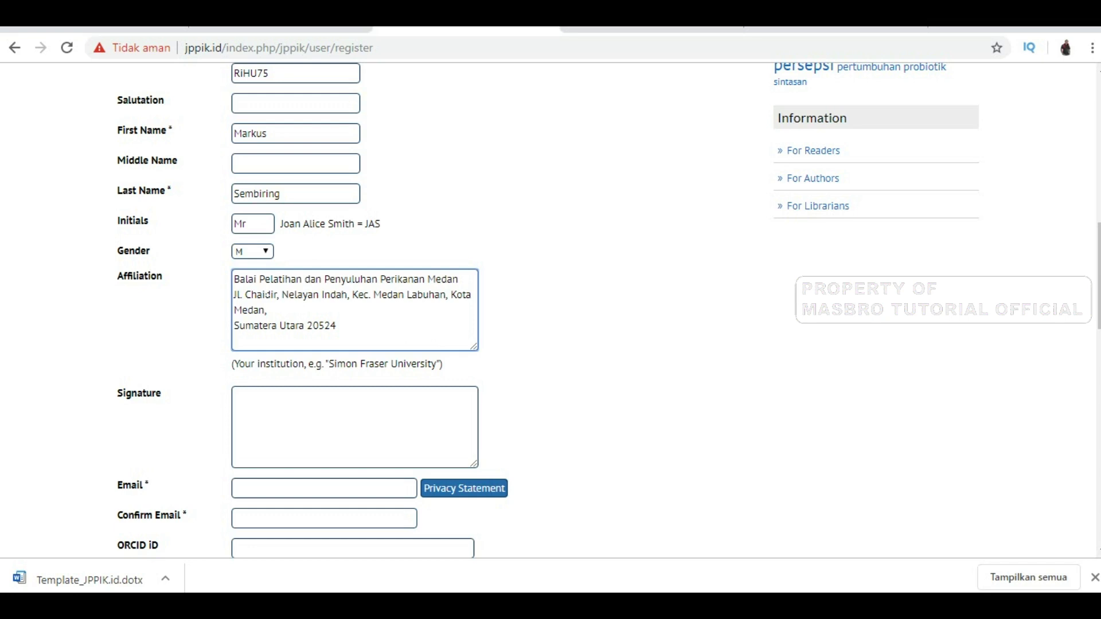
scroll(300, 321, down, 2)
key(Tab)
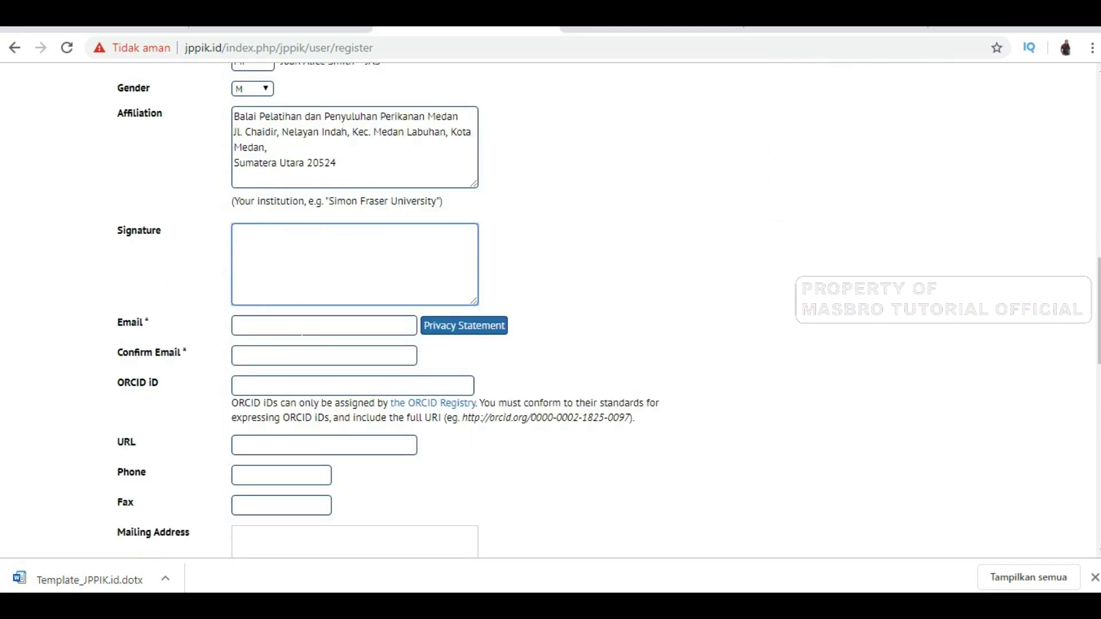
click(300, 321)
click(308, 370)
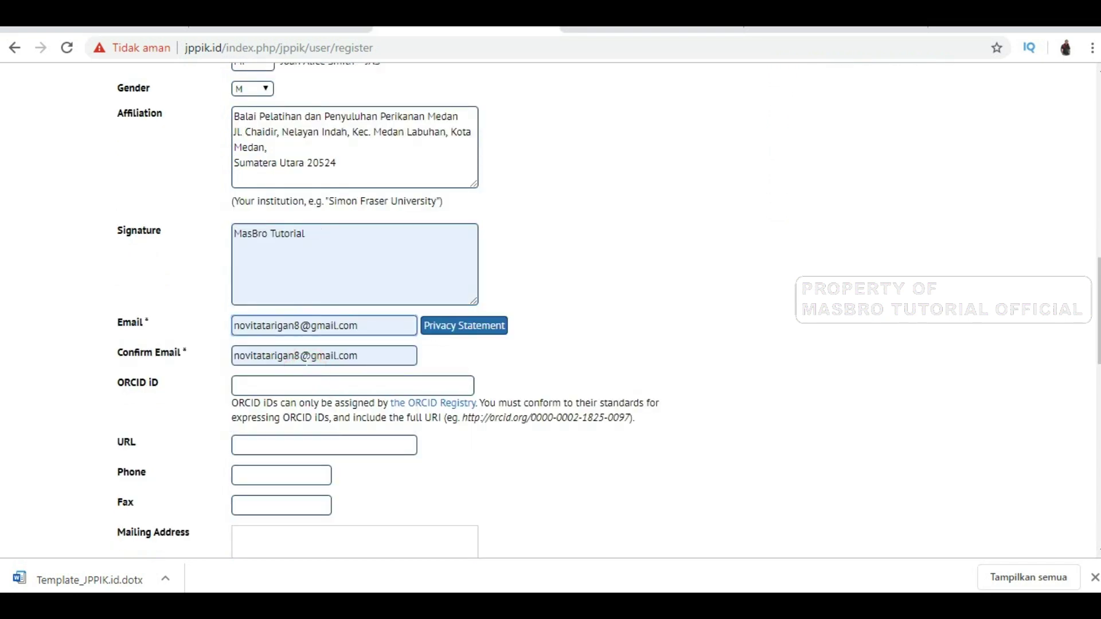
click(317, 444)
click(263, 474)
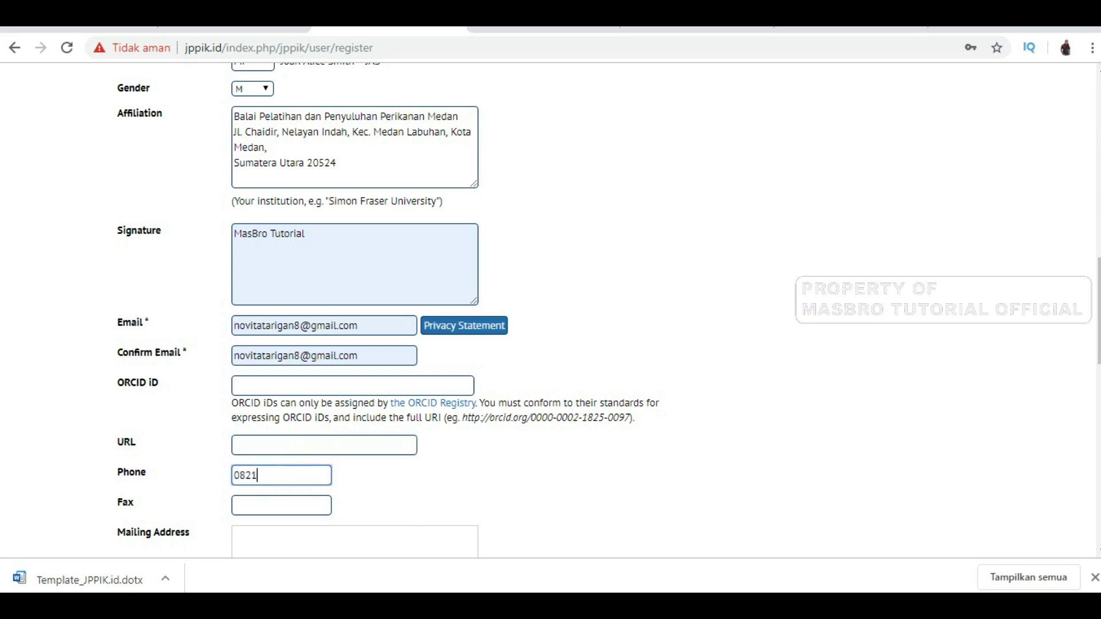
key(Tab)
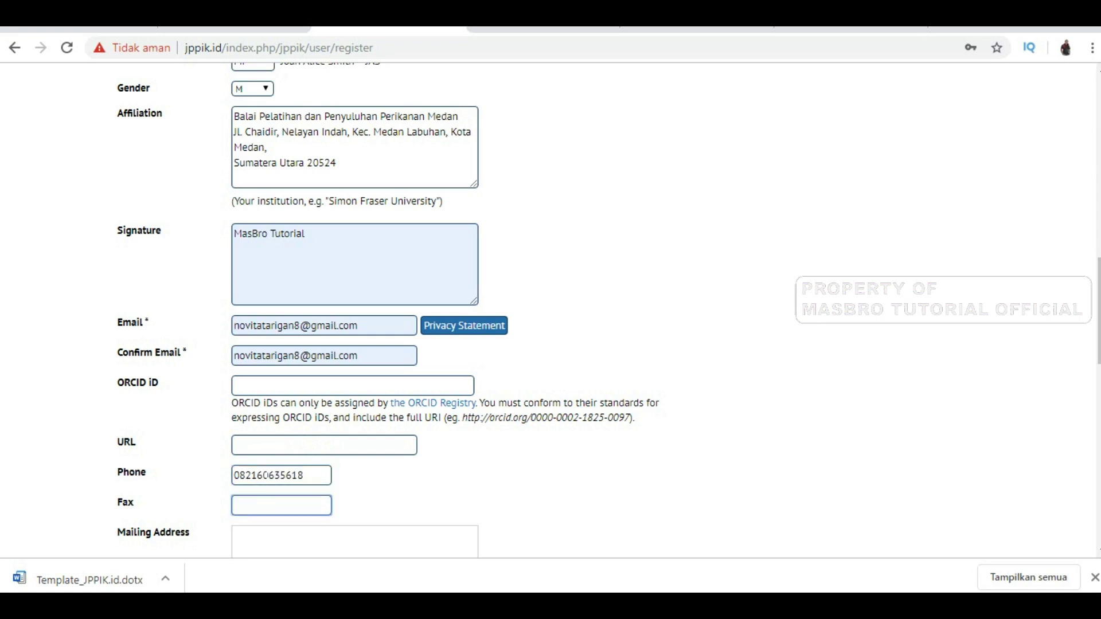
Write a three-line bio (name and degrees, Penyuluh Perikanan Muda, BRSDM KP KKP) and register
scroll(267, 482, up, 1)
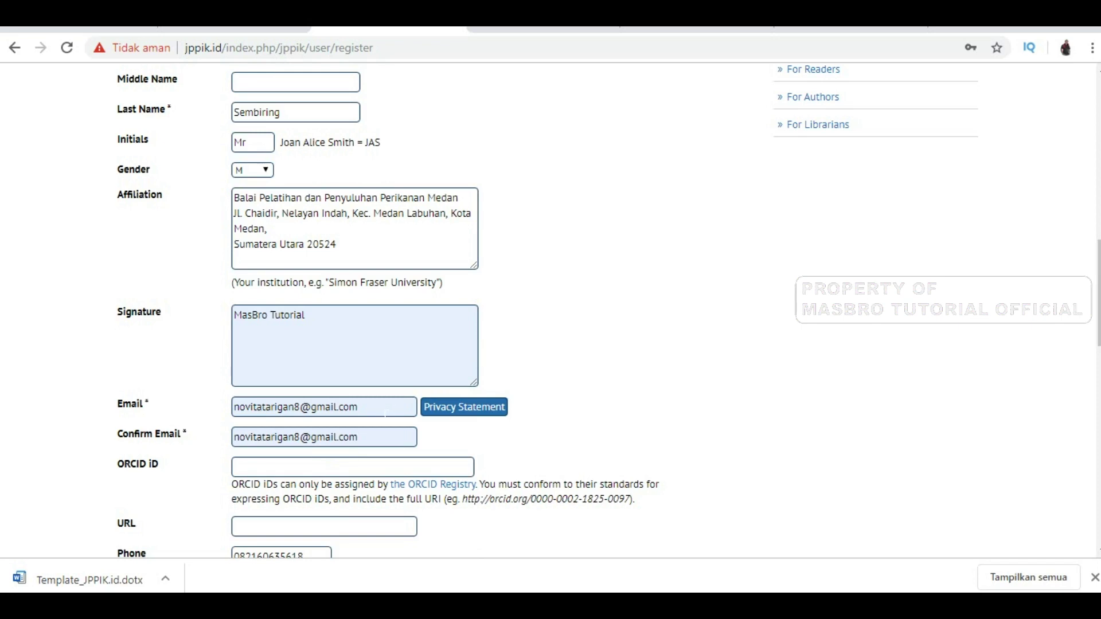
scroll(385, 413, down, 2)
click(299, 467)
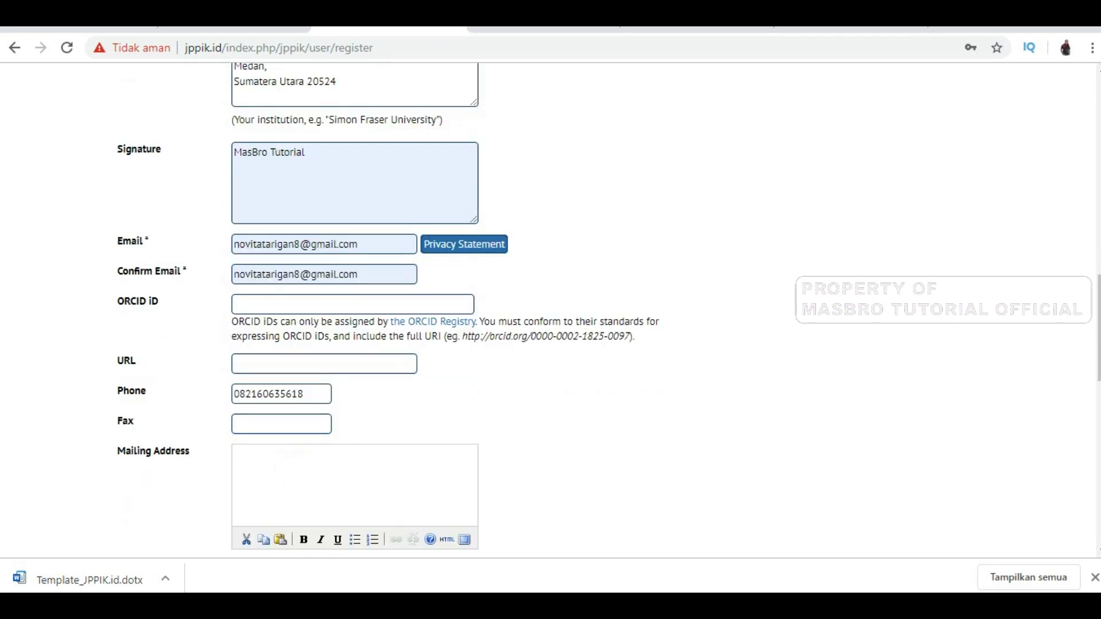
scroll(300, 467, down, 1)
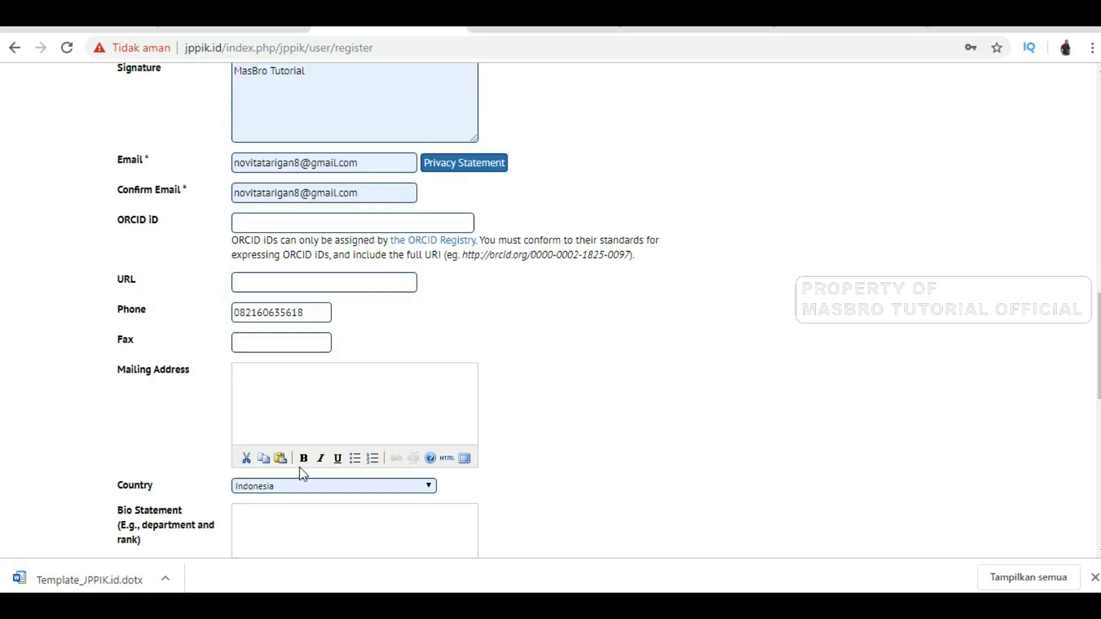
scroll(300, 467, down, 1)
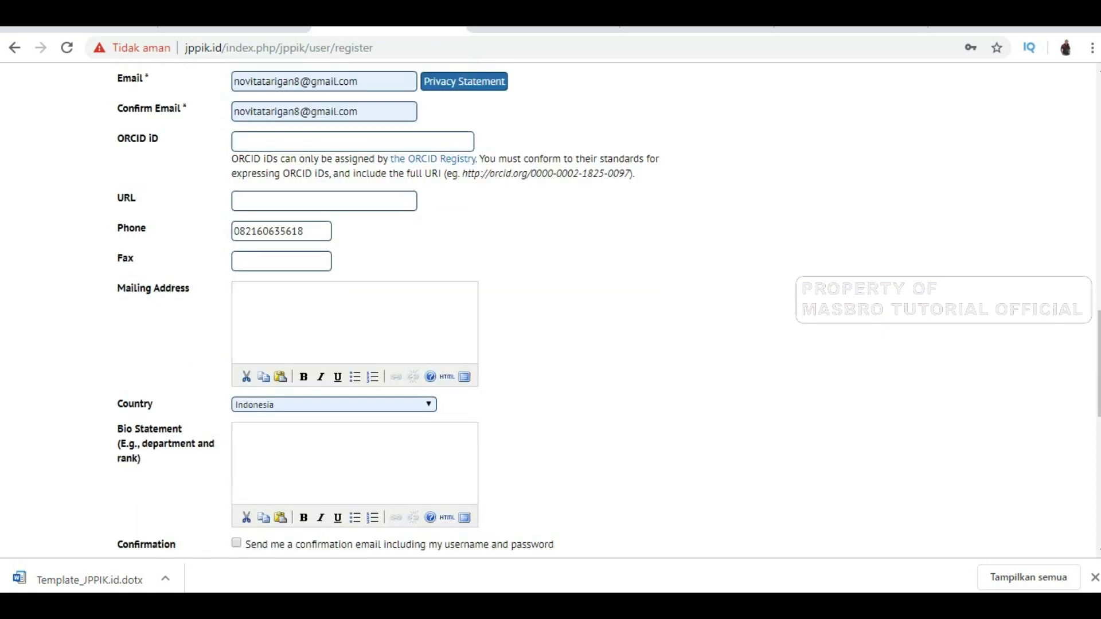
click(319, 436)
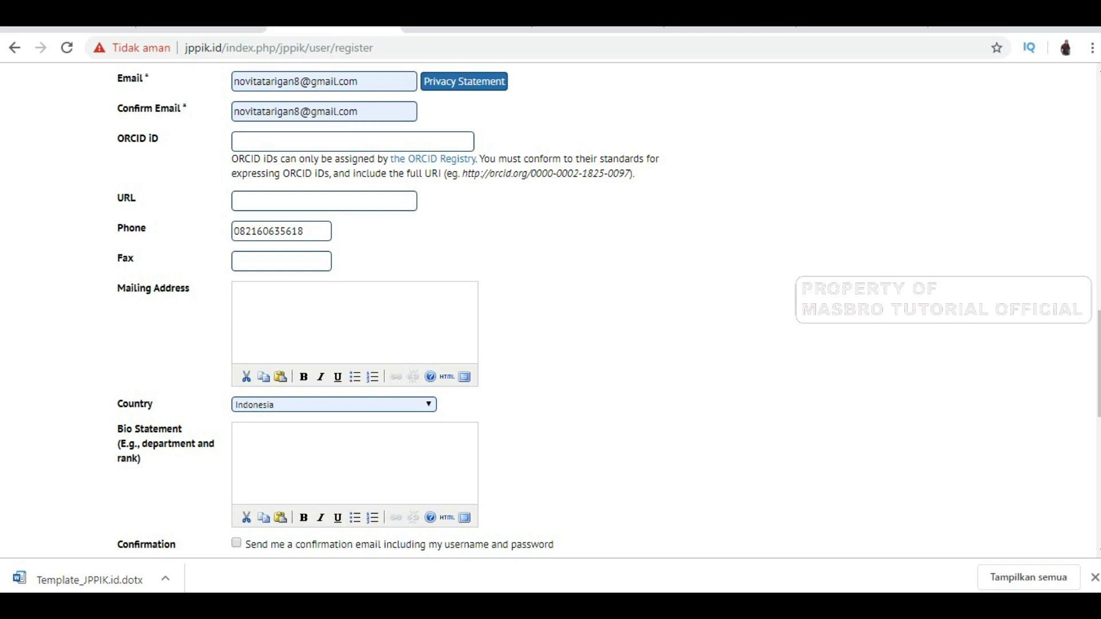
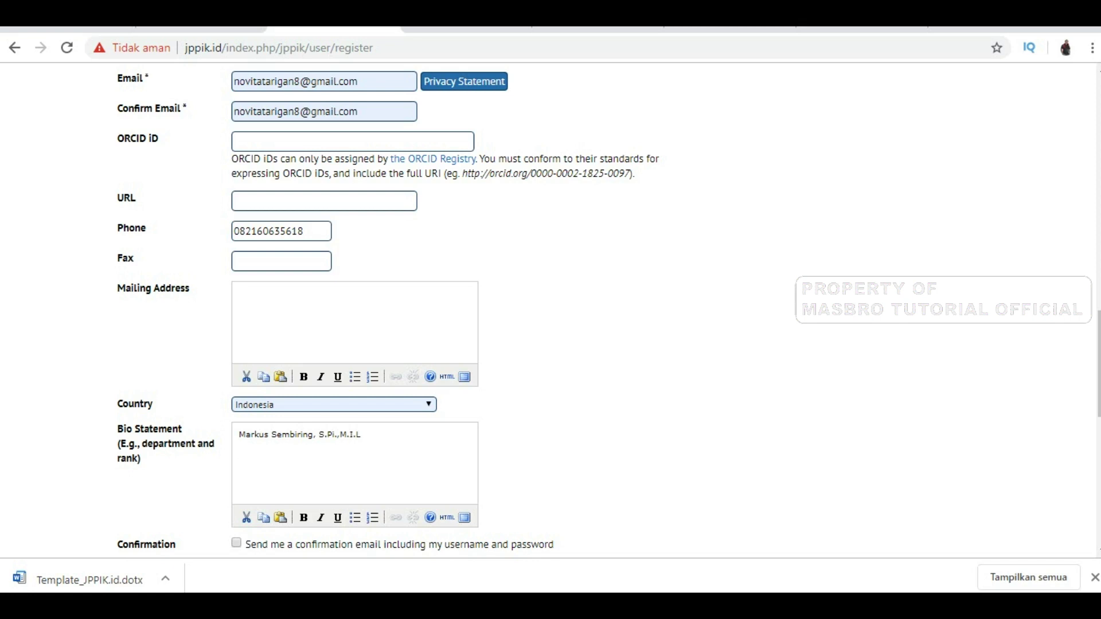
key(Return)
text(Penyuluh Perikanan Muda)
key(Return)
text(BRSDM KP KK)
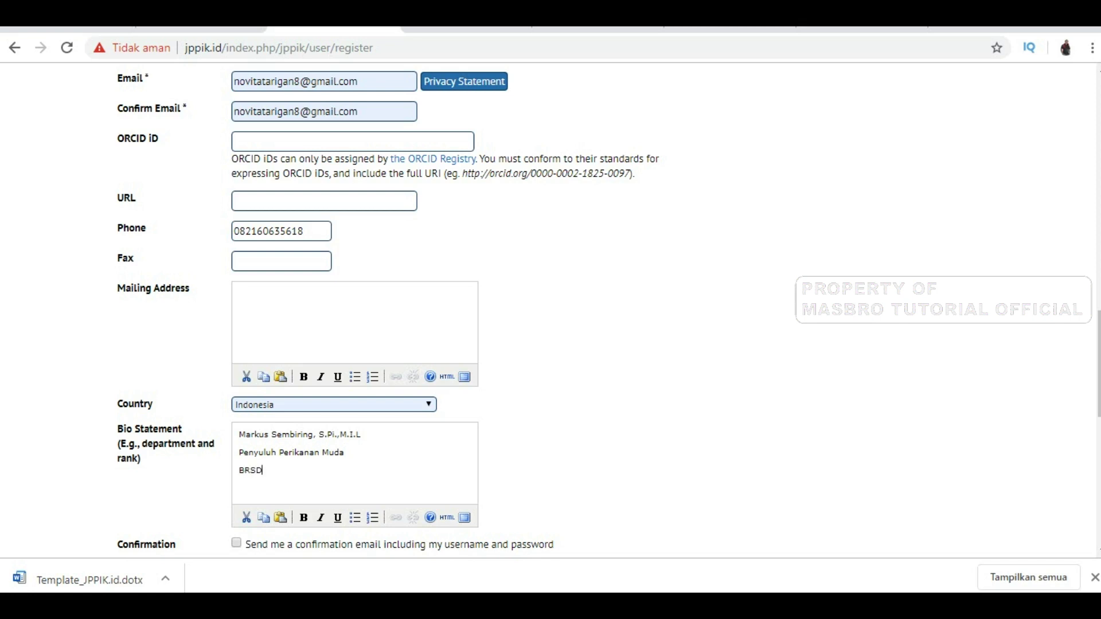
text(P)
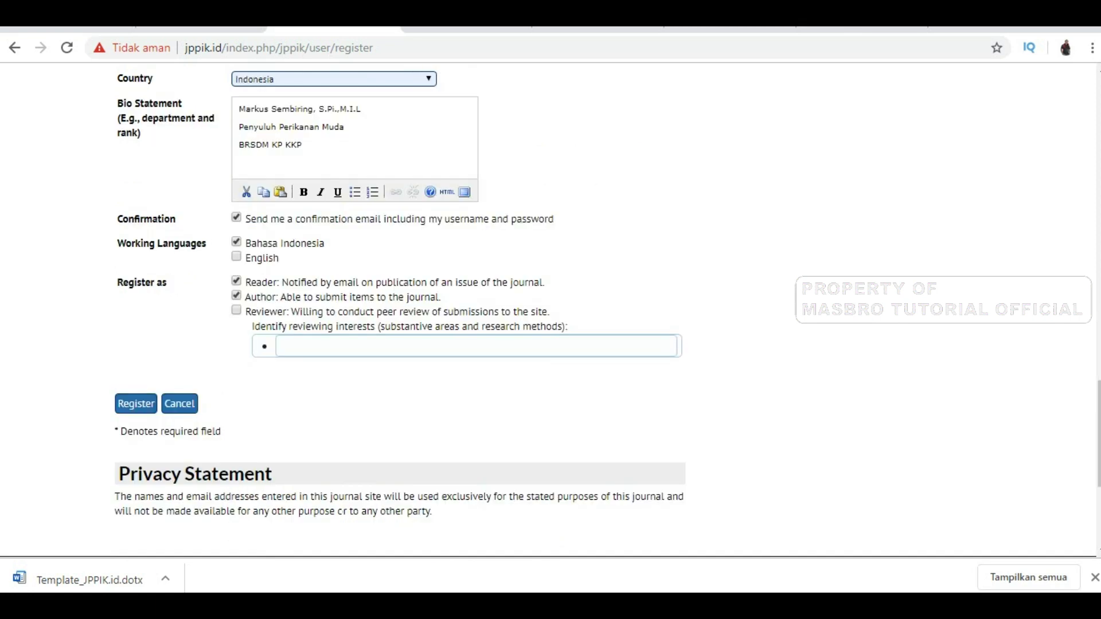
click(137, 405)
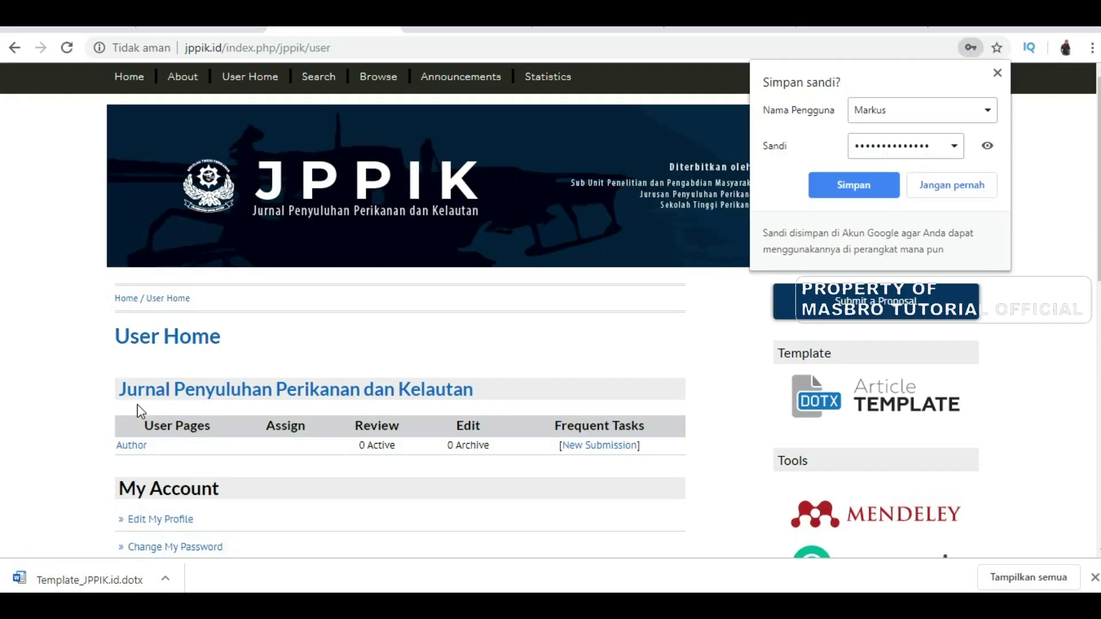
Save the new login in Chrome and start a New Submission from User Home
scroll(379, 474, down, 4)
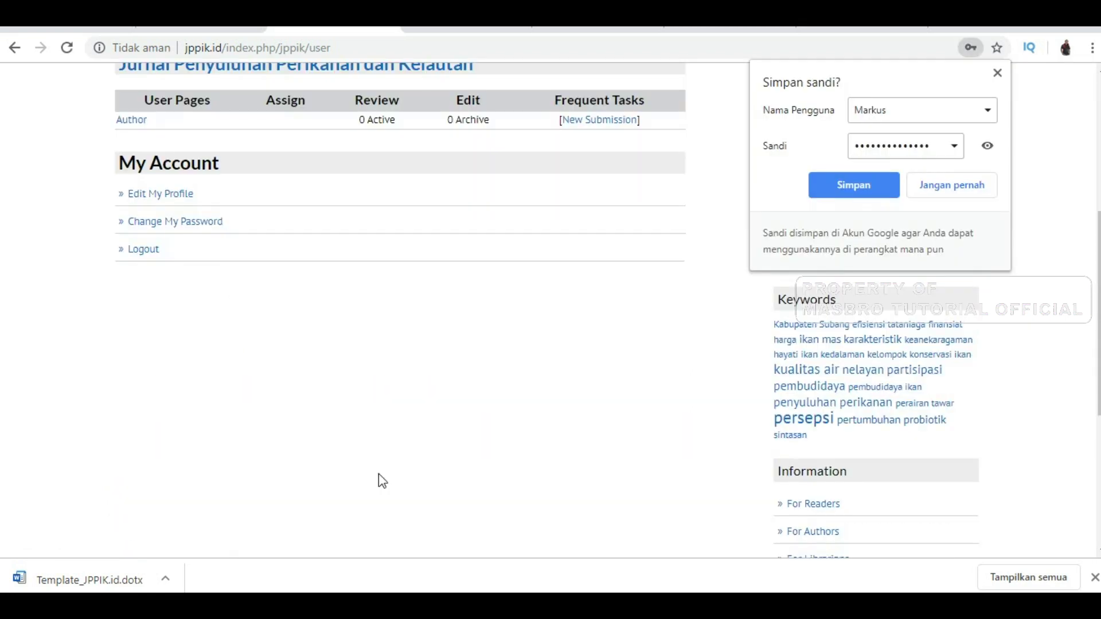
scroll(378, 474, up, 1)
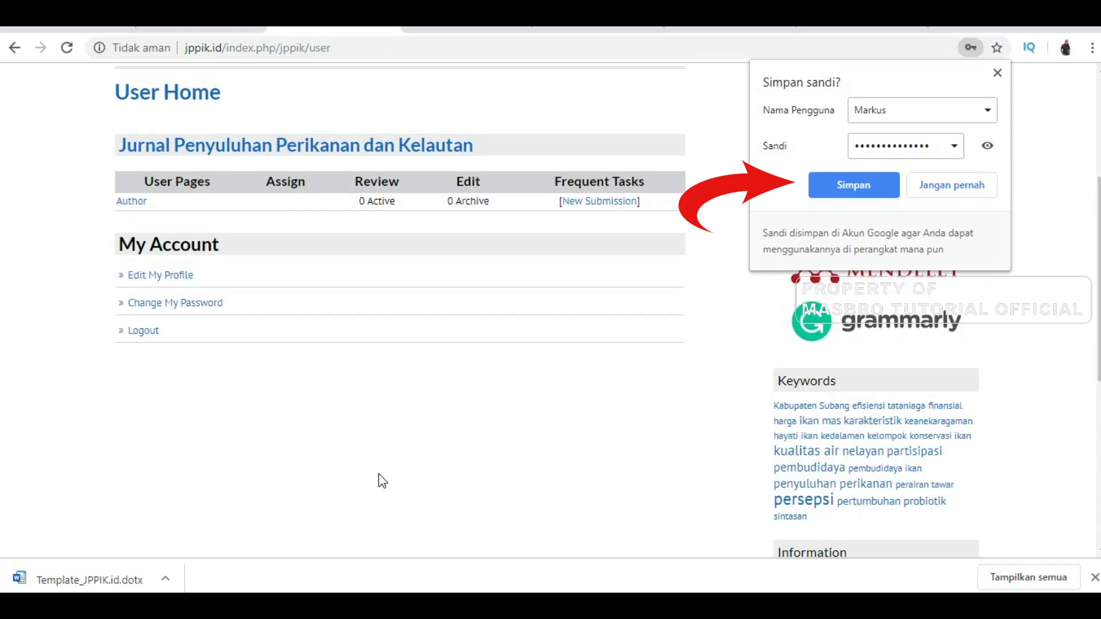
scroll(379, 474, up, 1)
click(866, 185)
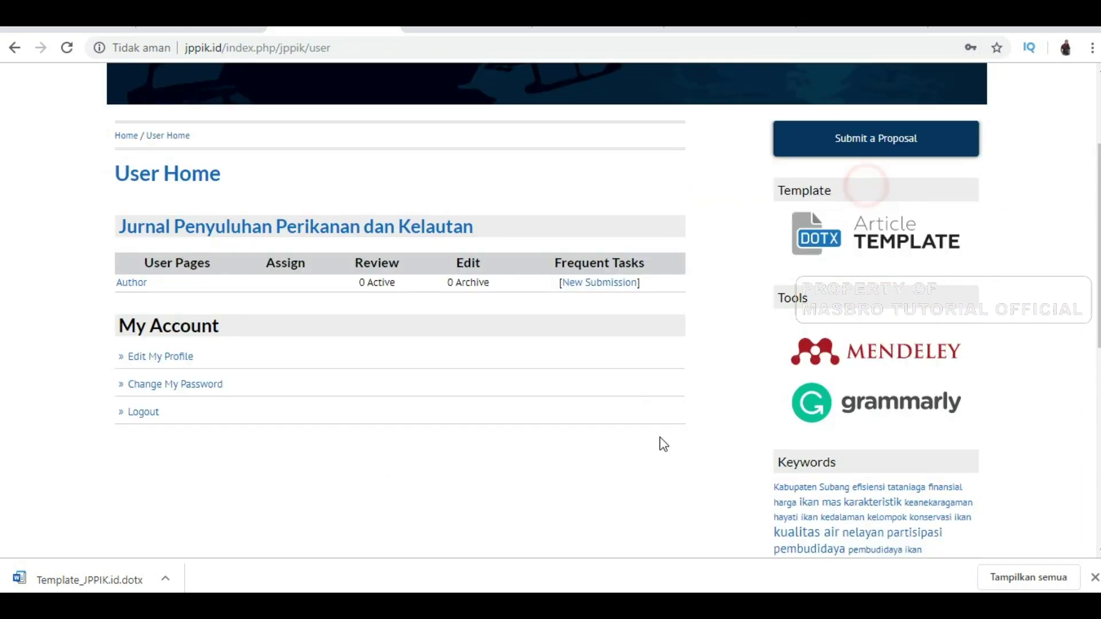
scroll(646, 450, up, 2)
click(618, 383)
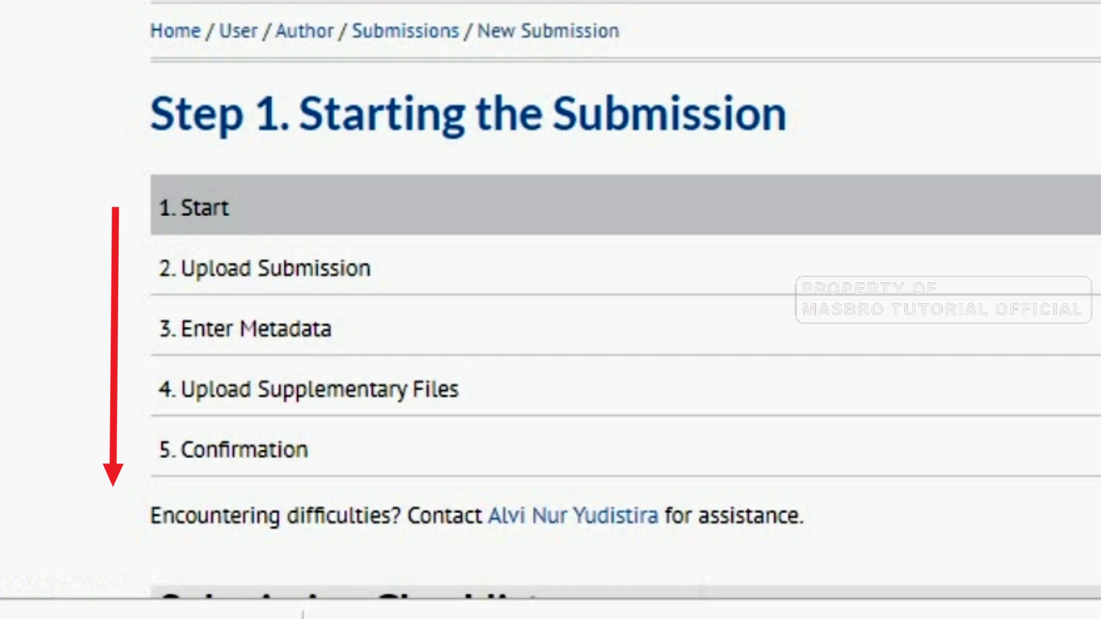
Tick the checklist items (URLs, spacing and font, style, blind review) and save to continue
scroll(626, 310, down, 3)
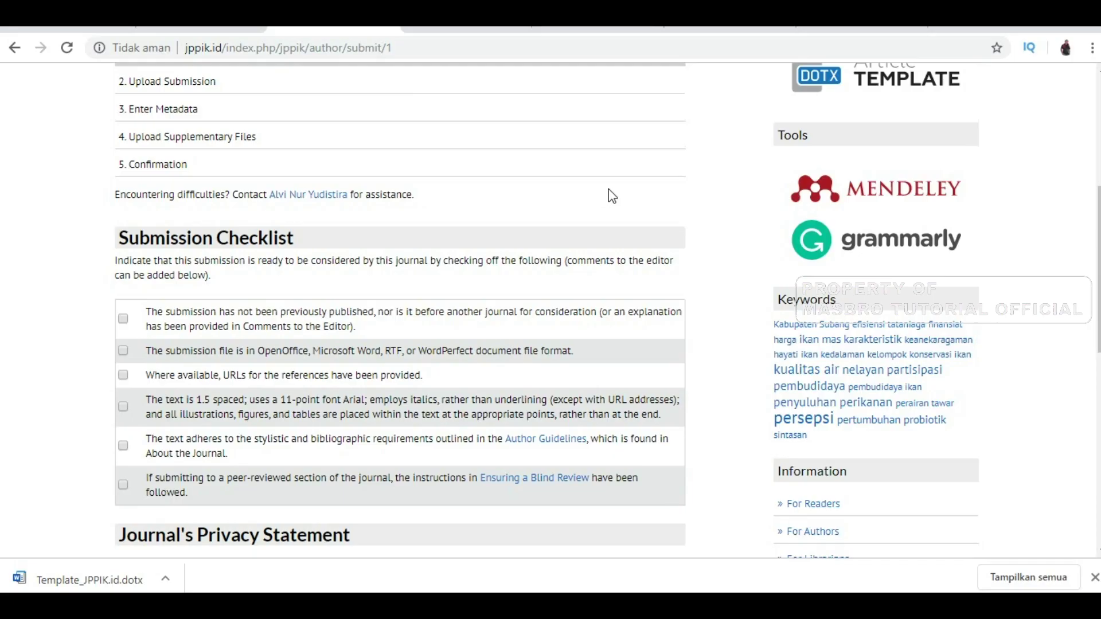
scroll(609, 195, down, 3)
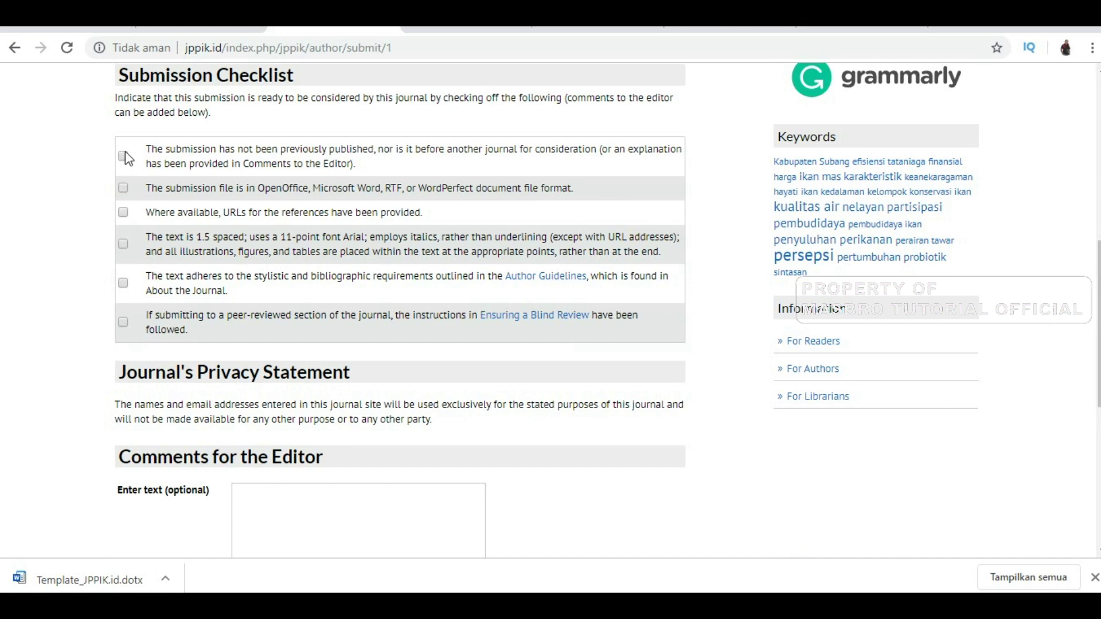
click(123, 212)
click(123, 243)
click(124, 283)
click(122, 323)
scroll(488, 426, down, 3)
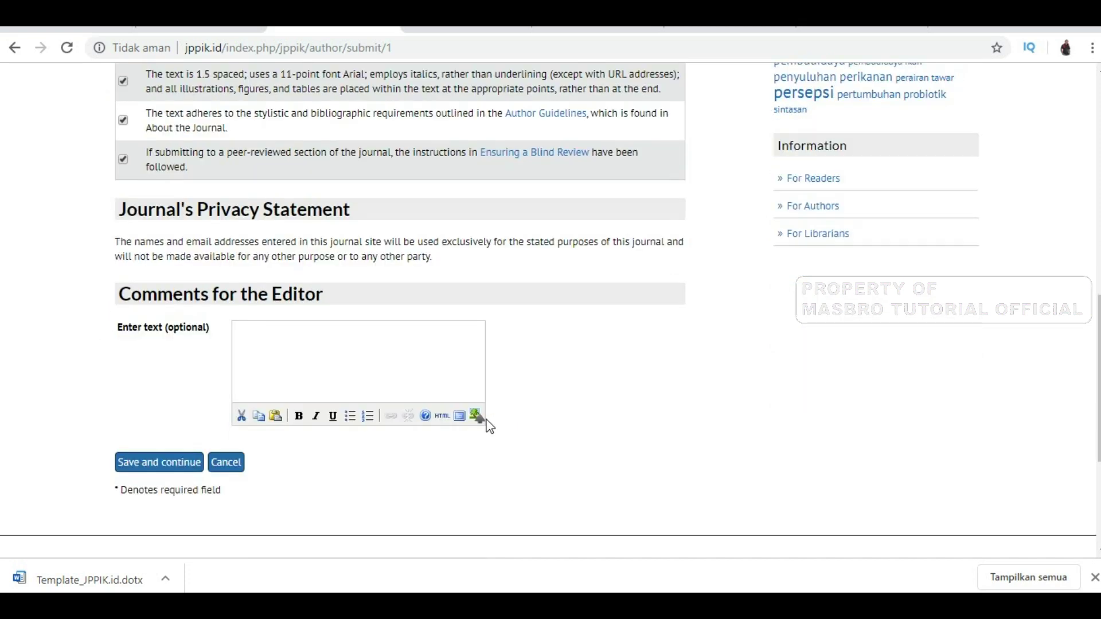
click(177, 465)
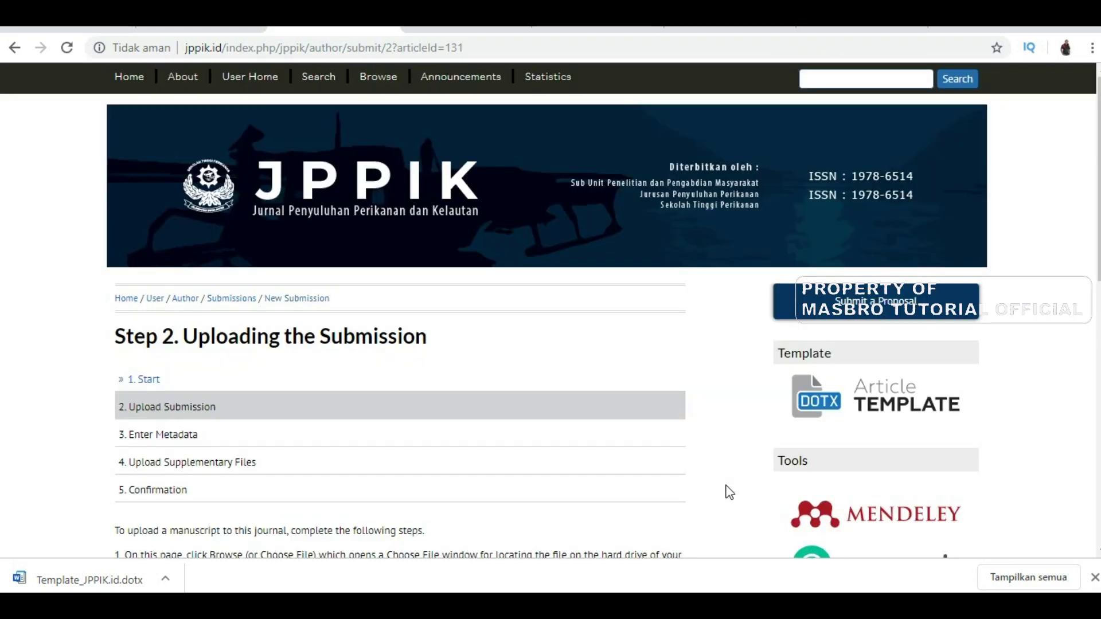
Choose the PERSEPSI manuscript .docx from the USB drive's MAKALAH folder
scroll(325, 518, down, 6)
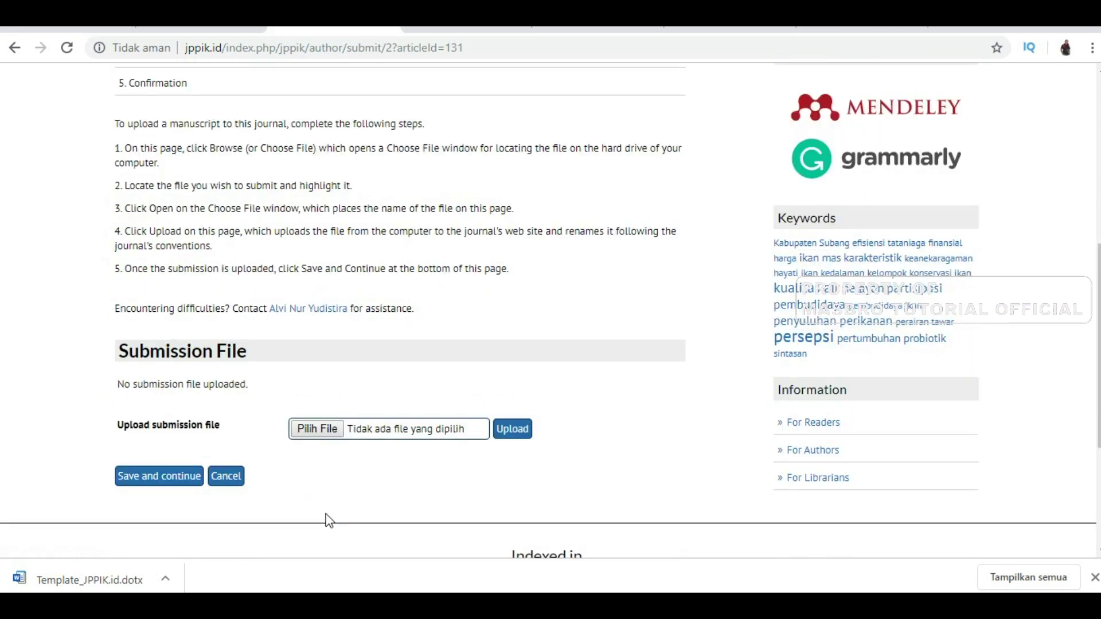
click(316, 428)
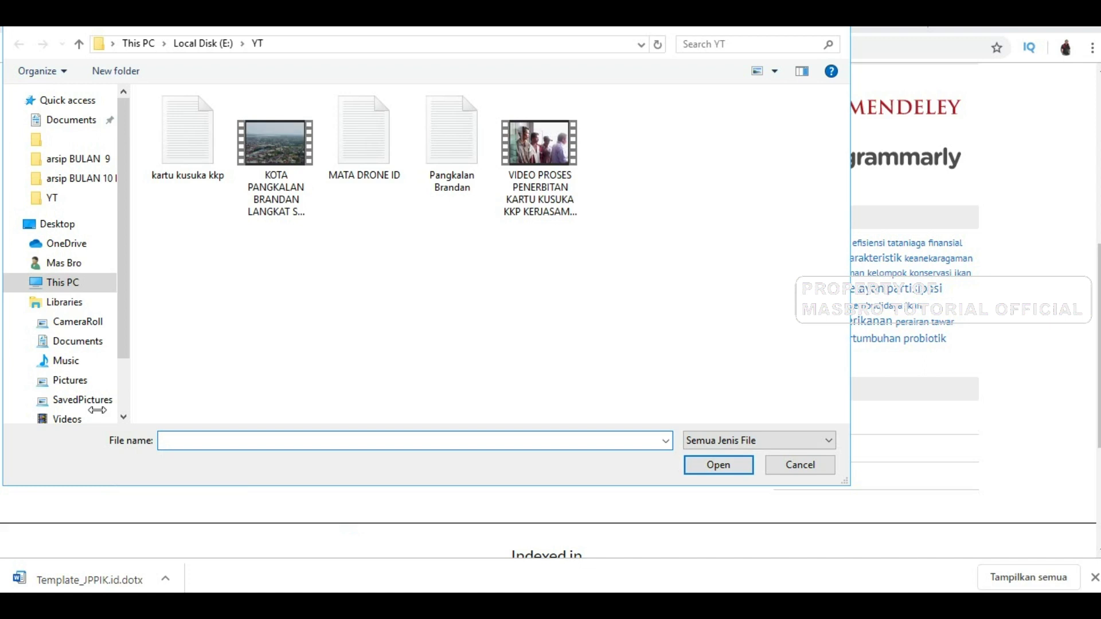
drag(122, 338, 121, 396)
click(68, 358)
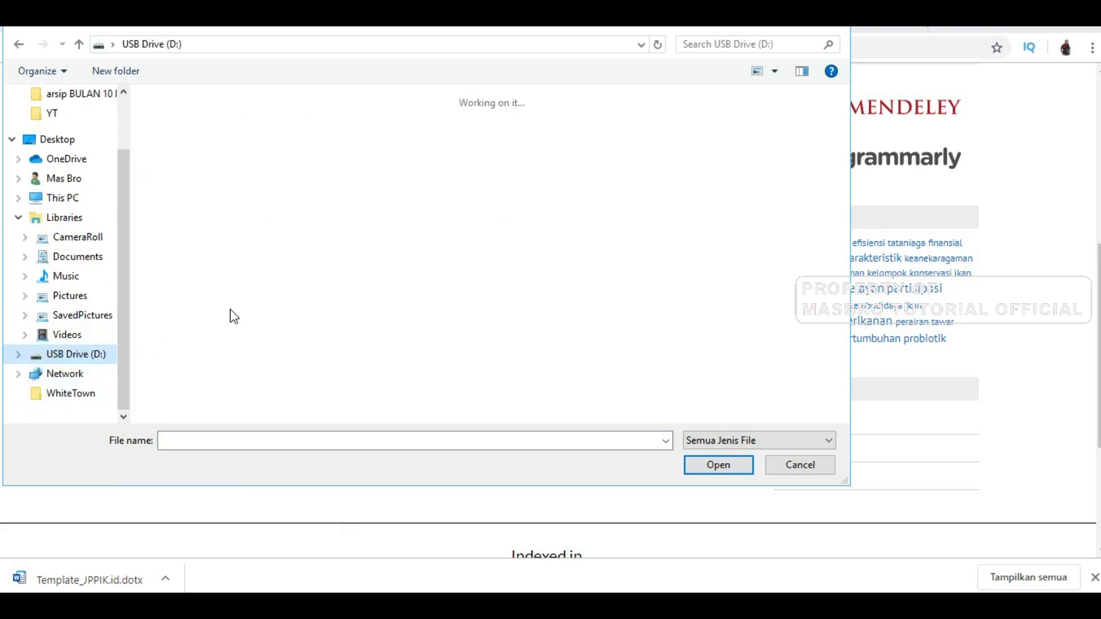
click(301, 152)
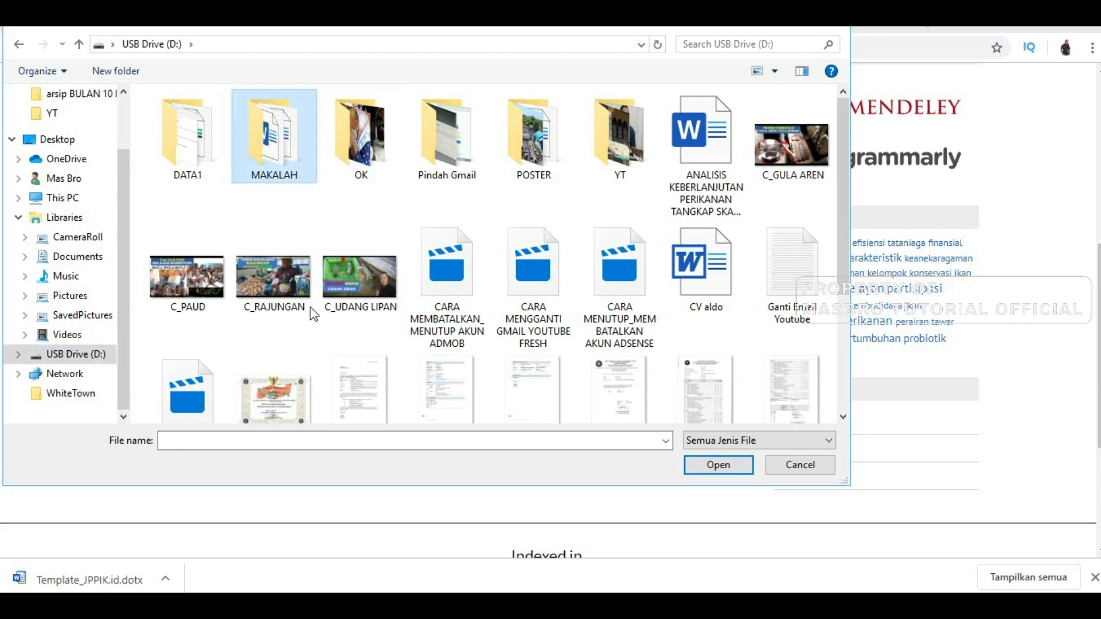
key(Return)
click(268, 156)
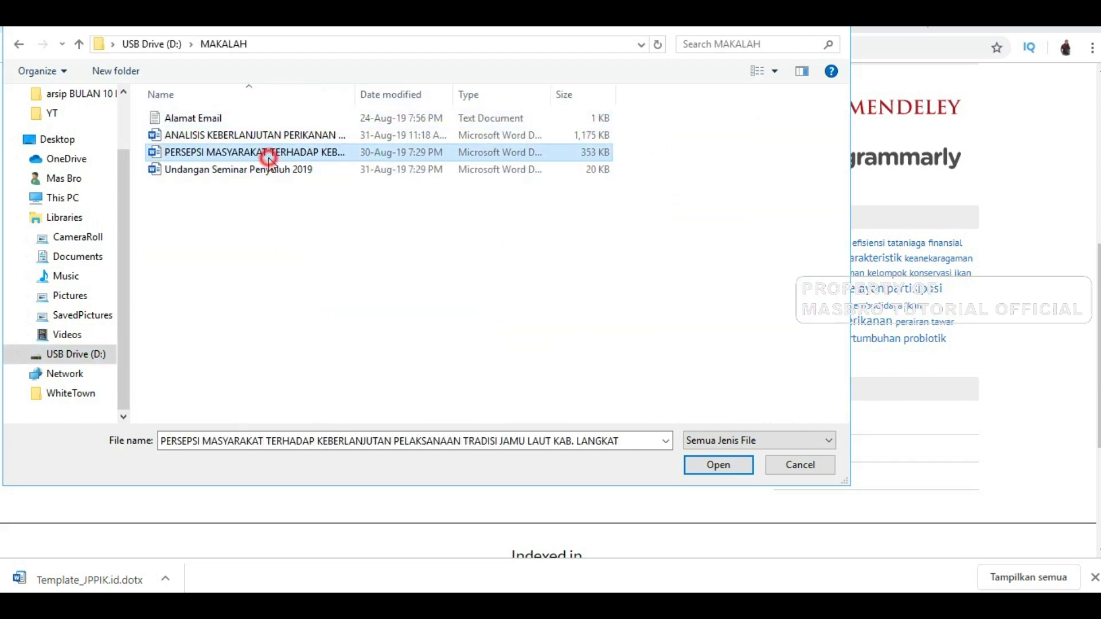
click(737, 465)
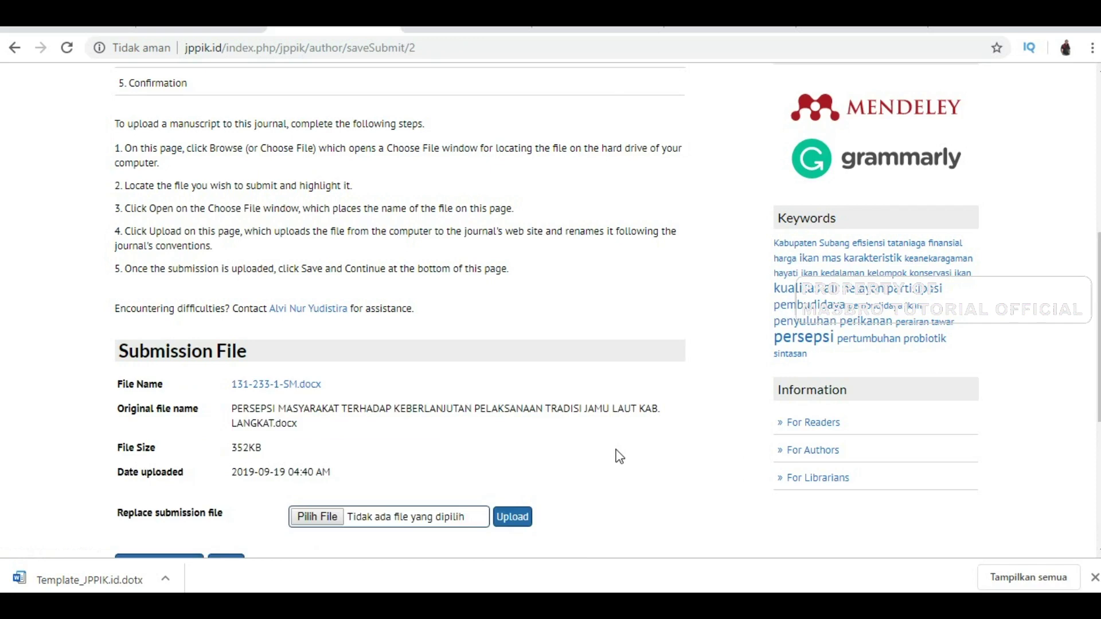
Upload the chosen manuscript and save to continue to Step 3
scroll(617, 457, down, 4)
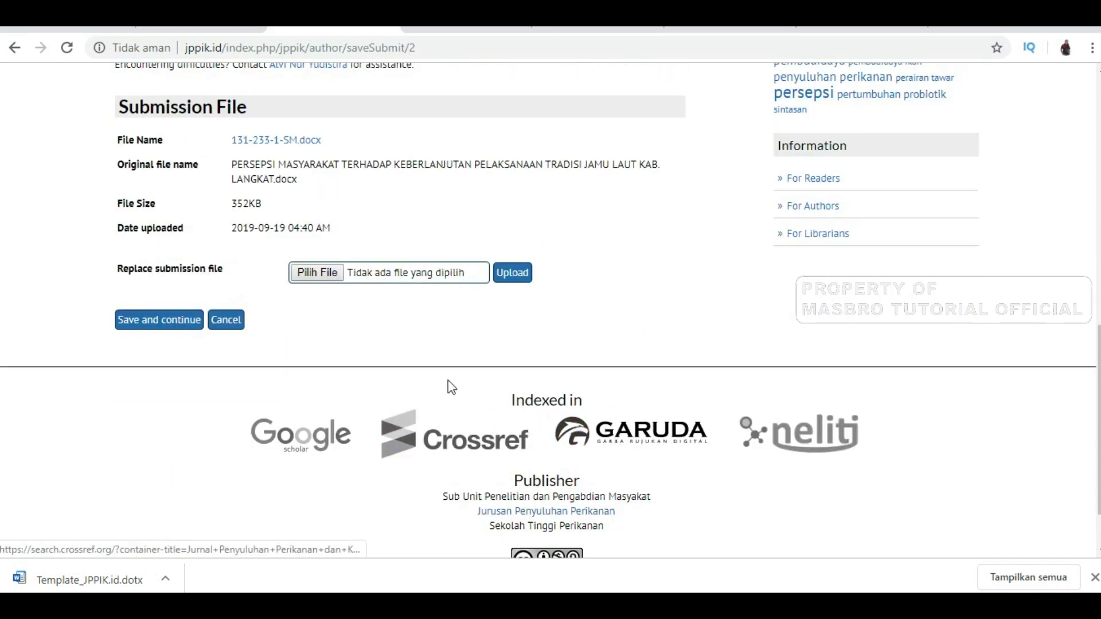
click(512, 280)
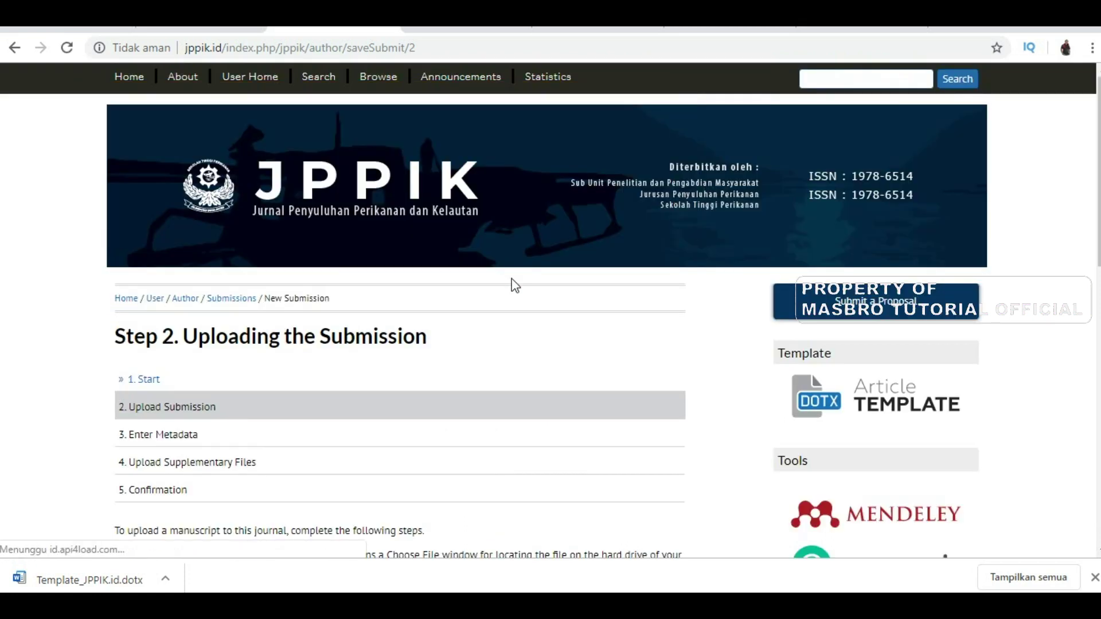
scroll(515, 285, down, 8)
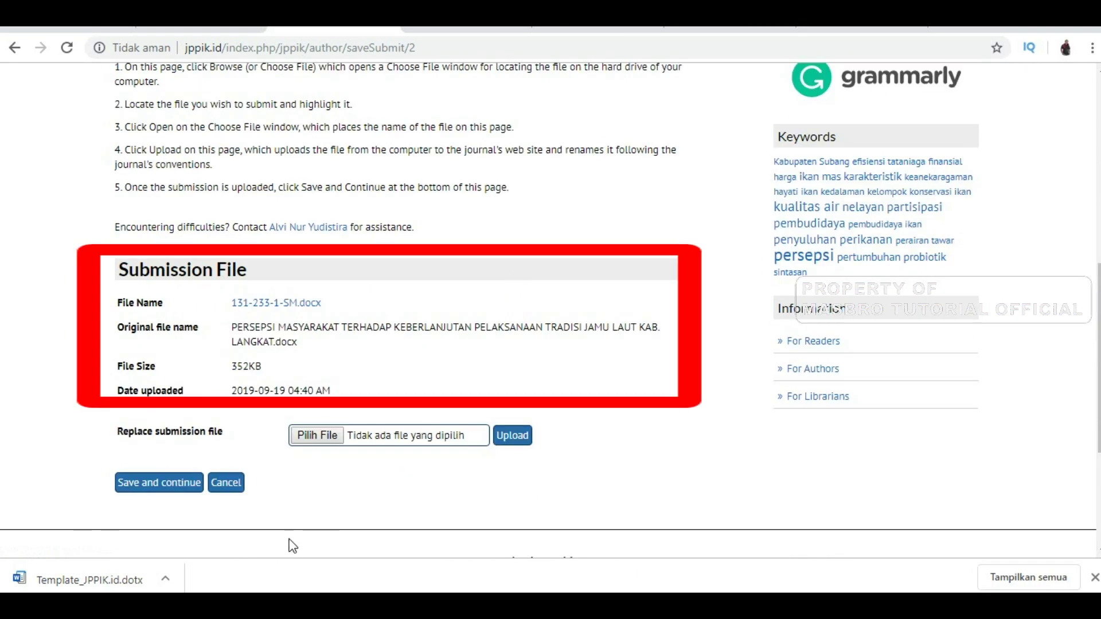
click(172, 479)
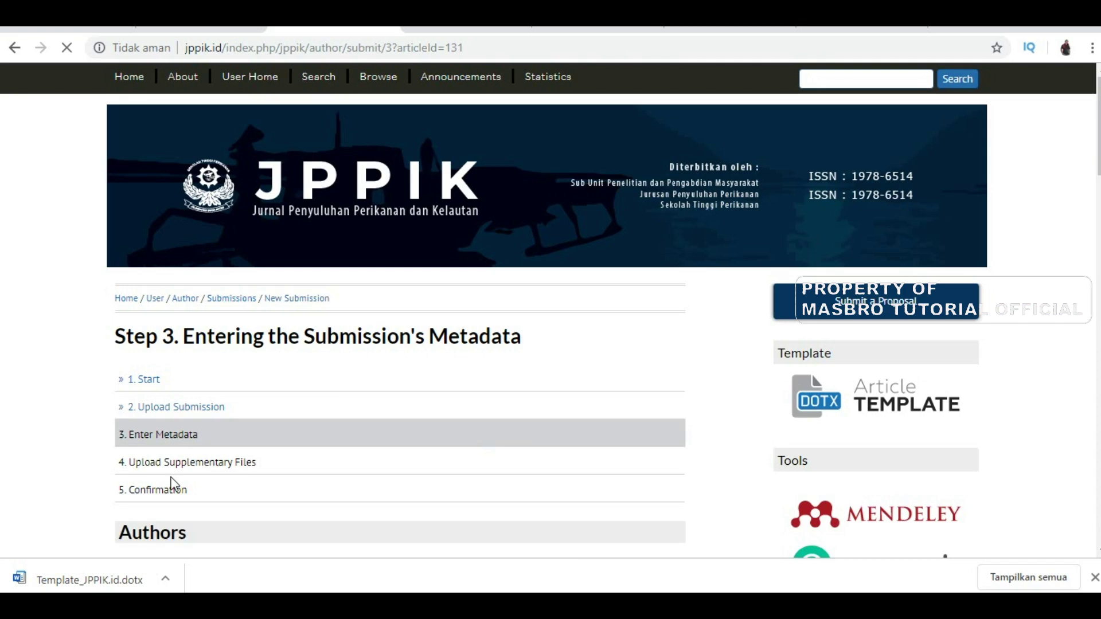
Scroll down the Step 3 metadata form and place the cursor in the Title field
scroll(173, 485, down, 4)
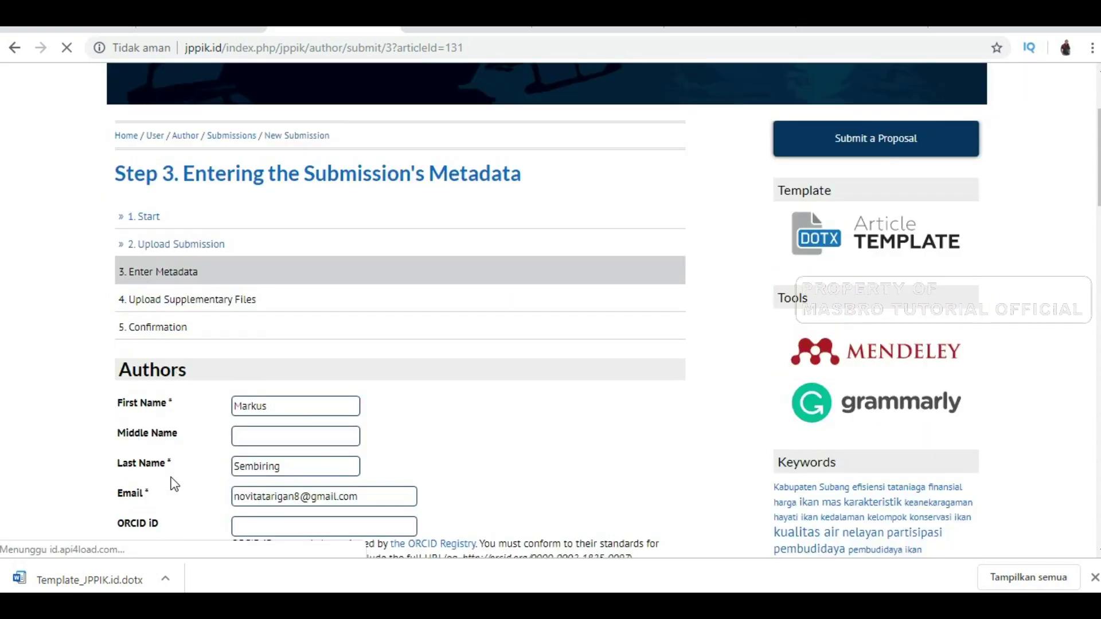
scroll(175, 484, down, 3)
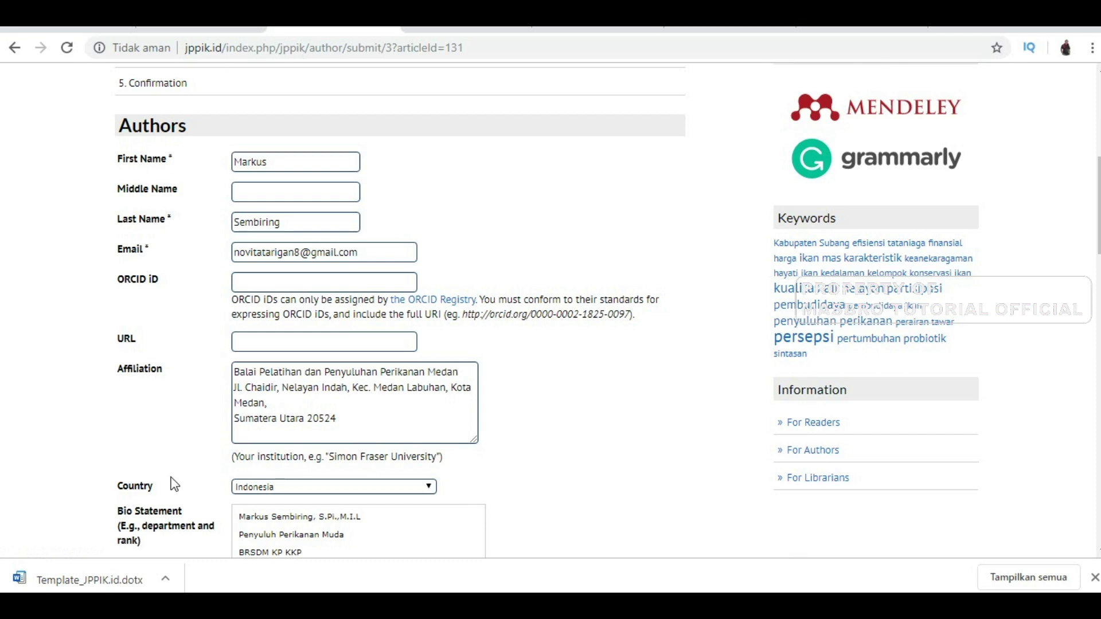
scroll(175, 485, down, 3)
scroll(175, 485, down, 3)
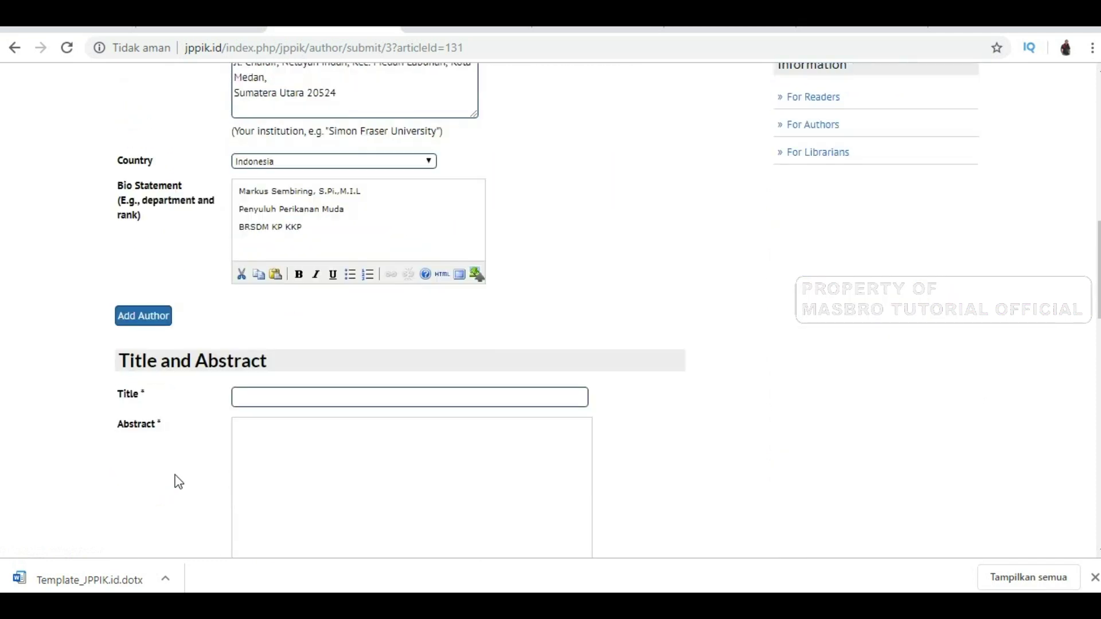
click(265, 398)
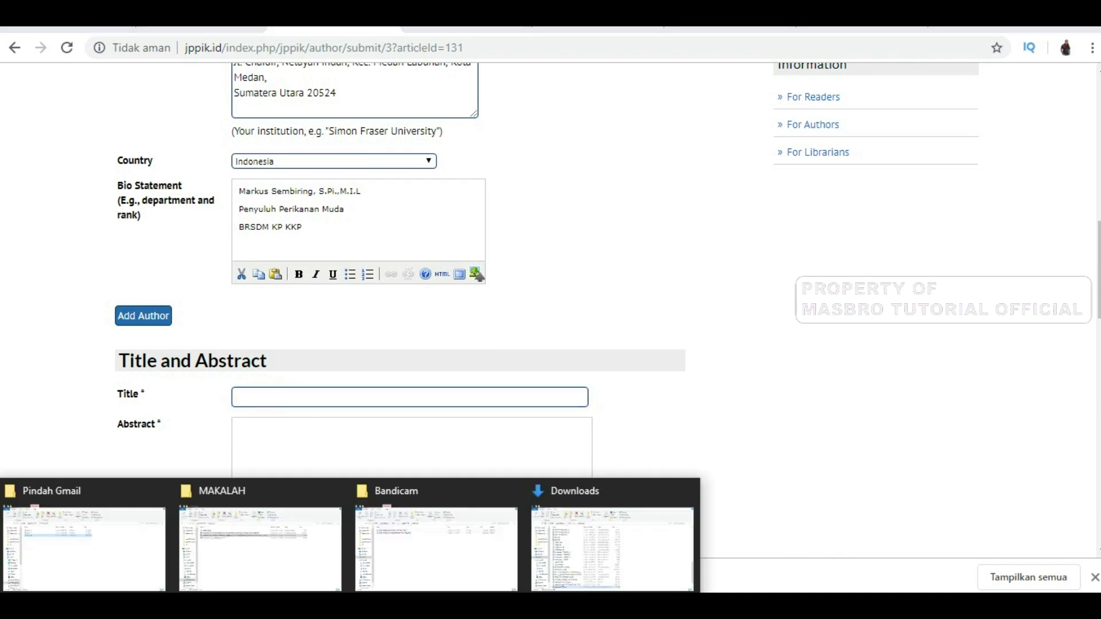
Select the manuscript in the MAKALAH folder window, then minimize the Explorer windows
click(276, 556)
click(244, 216)
click(1014, 18)
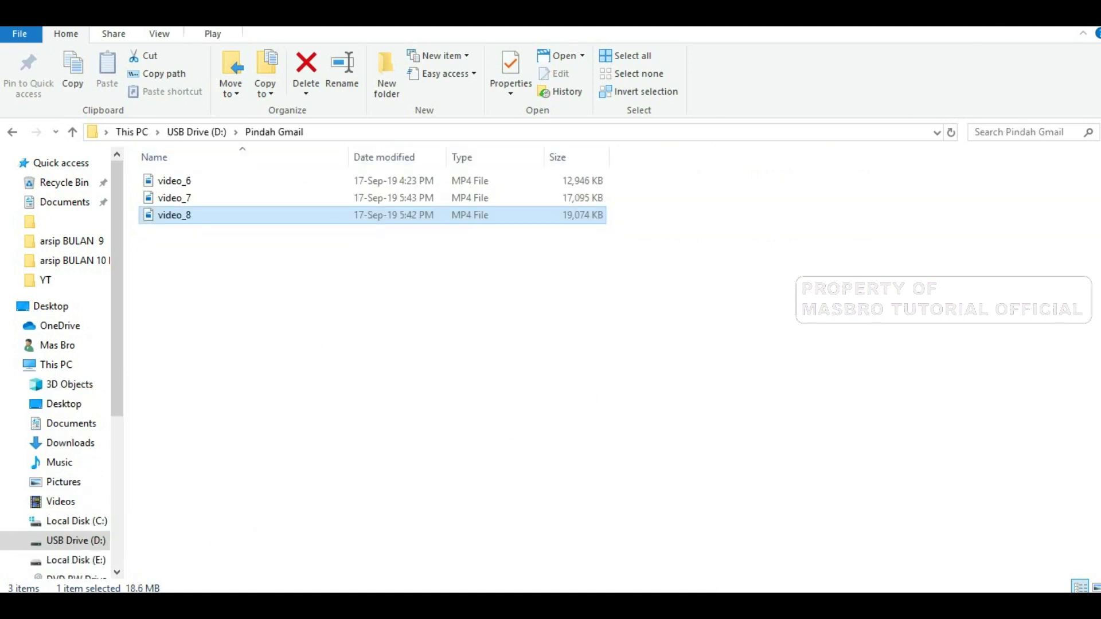
click(1013, 20)
Select the three-line manuscript title in the Word document
scroll(550, 310, down, 1)
scroll(550, 310, down, 3)
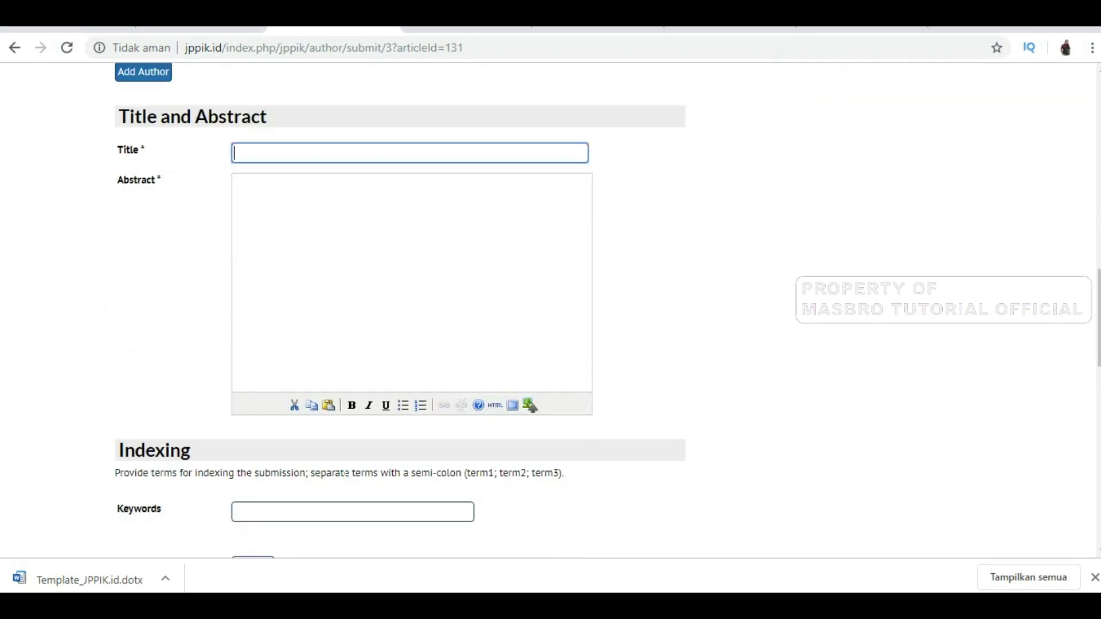
scroll(343, 470, down, 2)
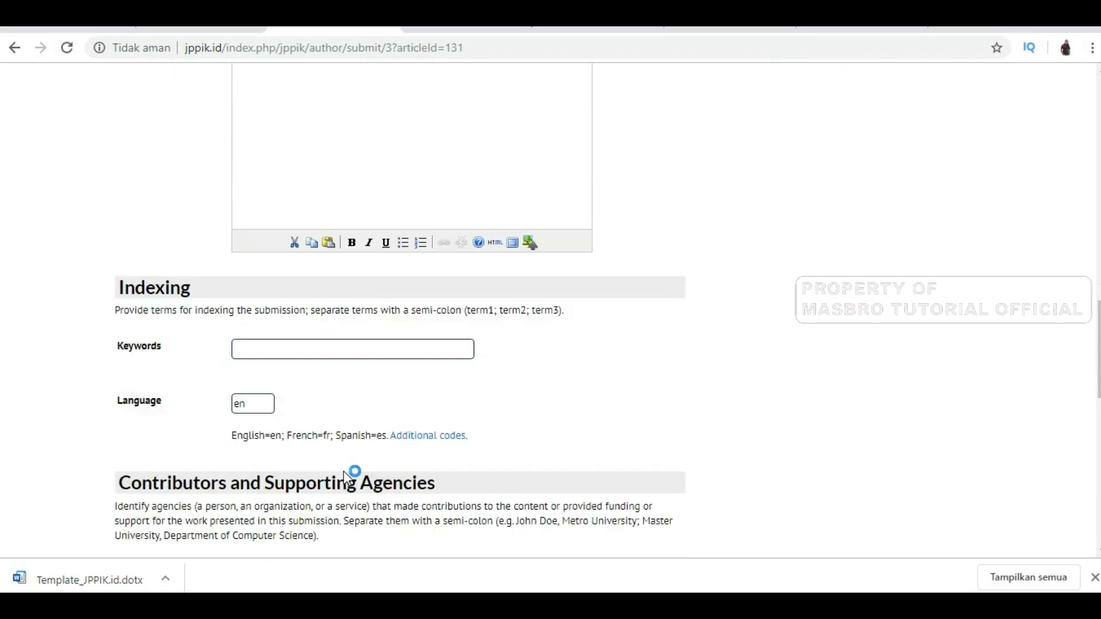
key(alt+Tab)
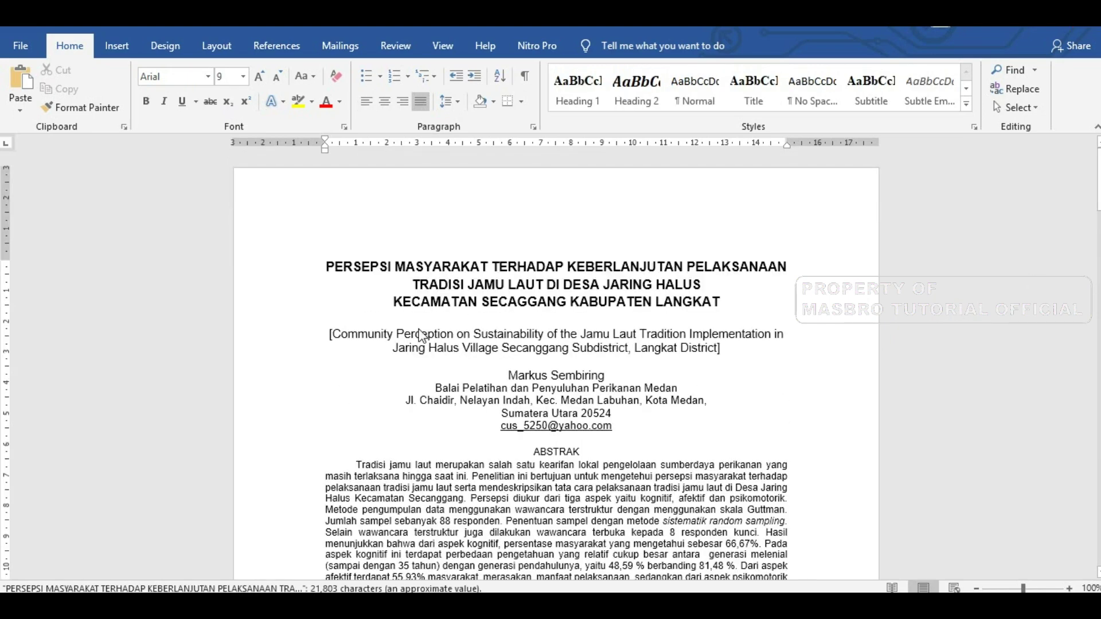
drag(328, 267, 713, 308)
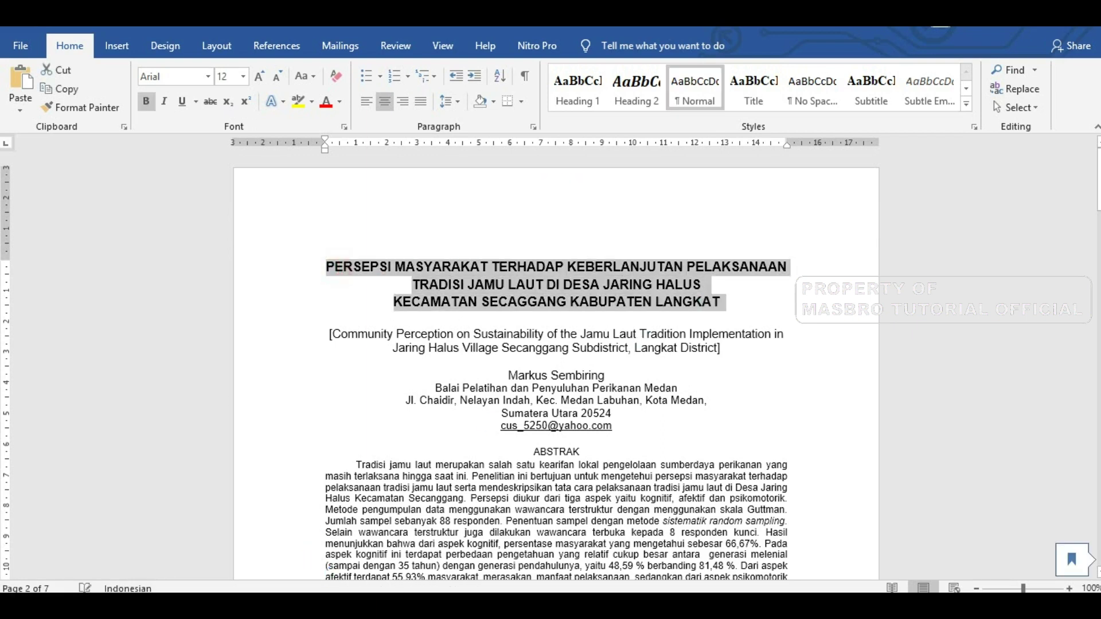
Paste the manuscript title into the submission's Title field and move to the Abstract box
mouse_move(416, 610)
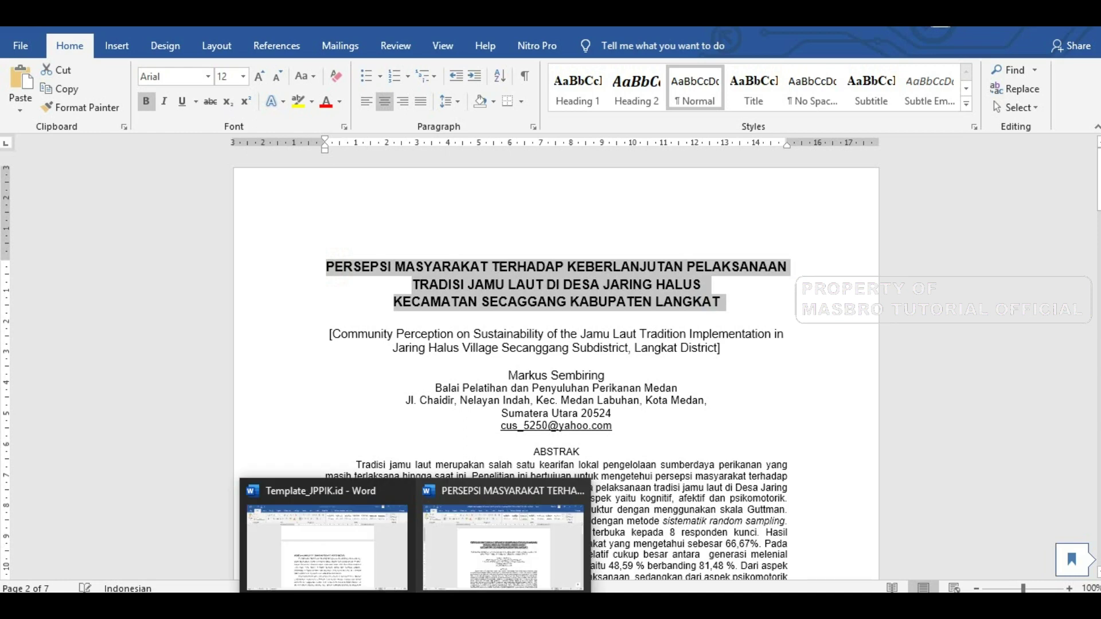
click(244, 607)
scroll(271, 362, up, 3)
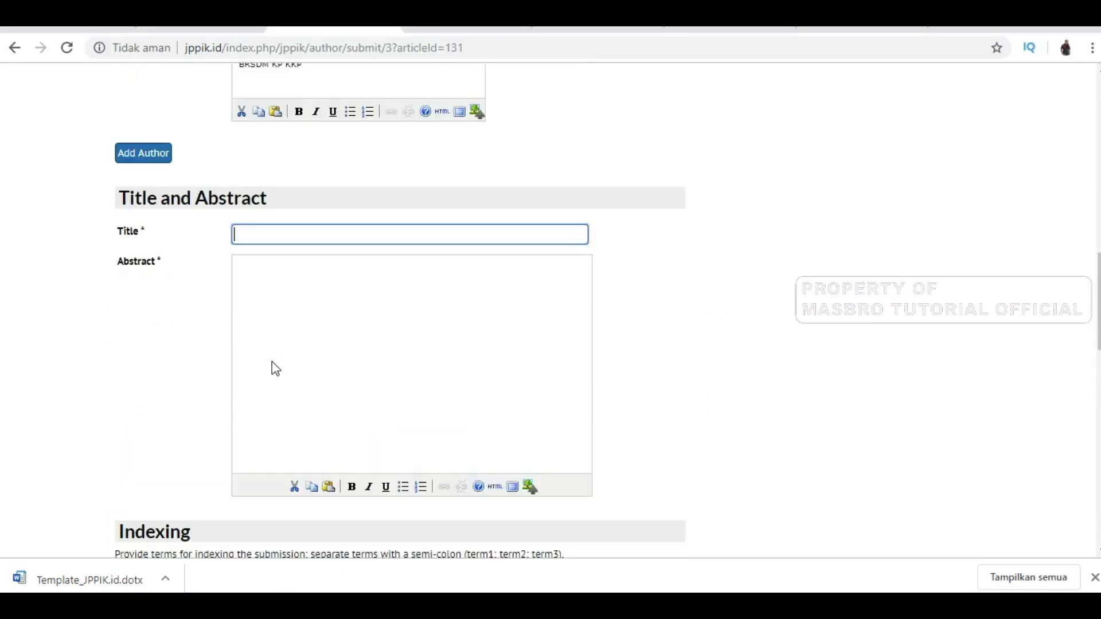
scroll(276, 369, up, 8)
scroll(255, 401, down, 6)
click(261, 395)
key(ctrl+v)
click(275, 425)
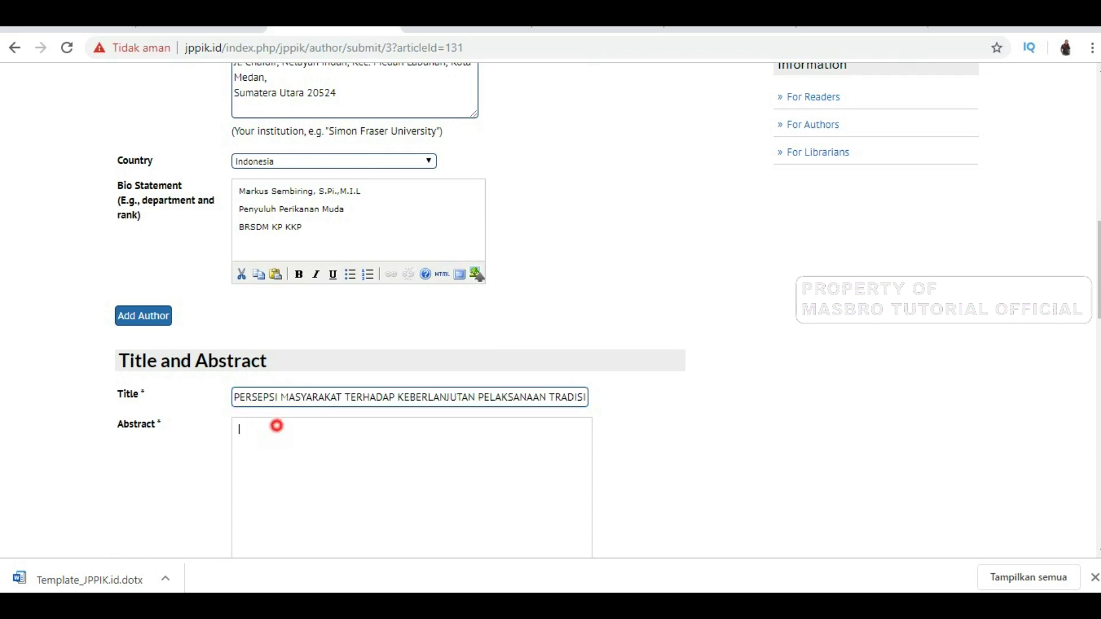
scroll(276, 425, down, 4)
click(467, 586)
Copy the ABSTRAK paragraph from Word and paste it into the Abstract box
scroll(556, 367, down, 5)
drag(356, 231, 550, 388)
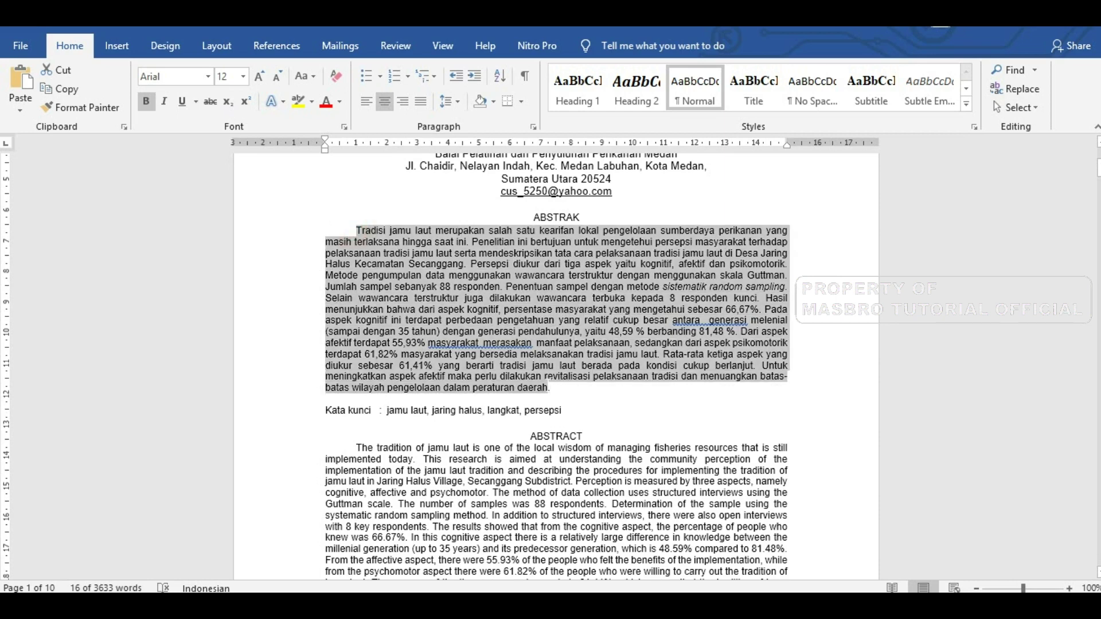
key(ctrl+c)
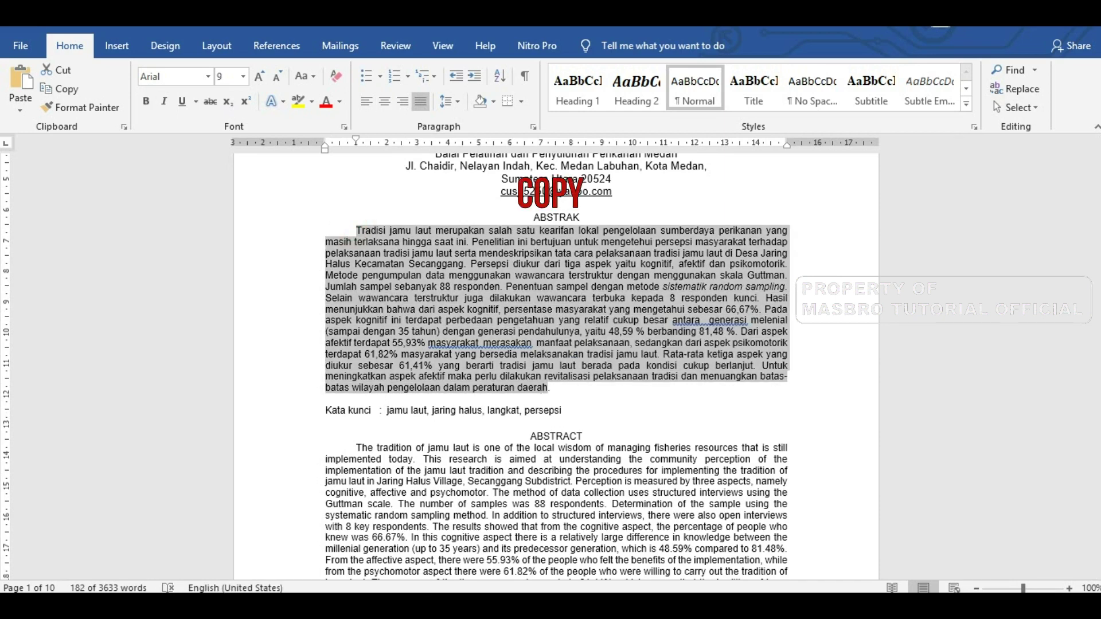
key(alt+Tab)
key(ctrl+v)
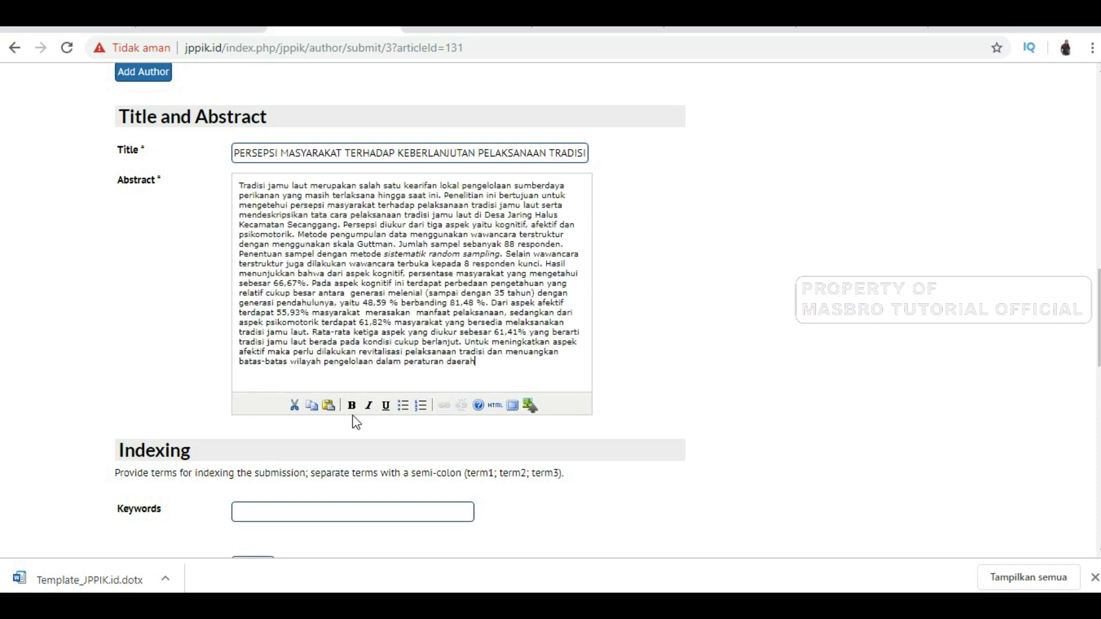
click(316, 512)
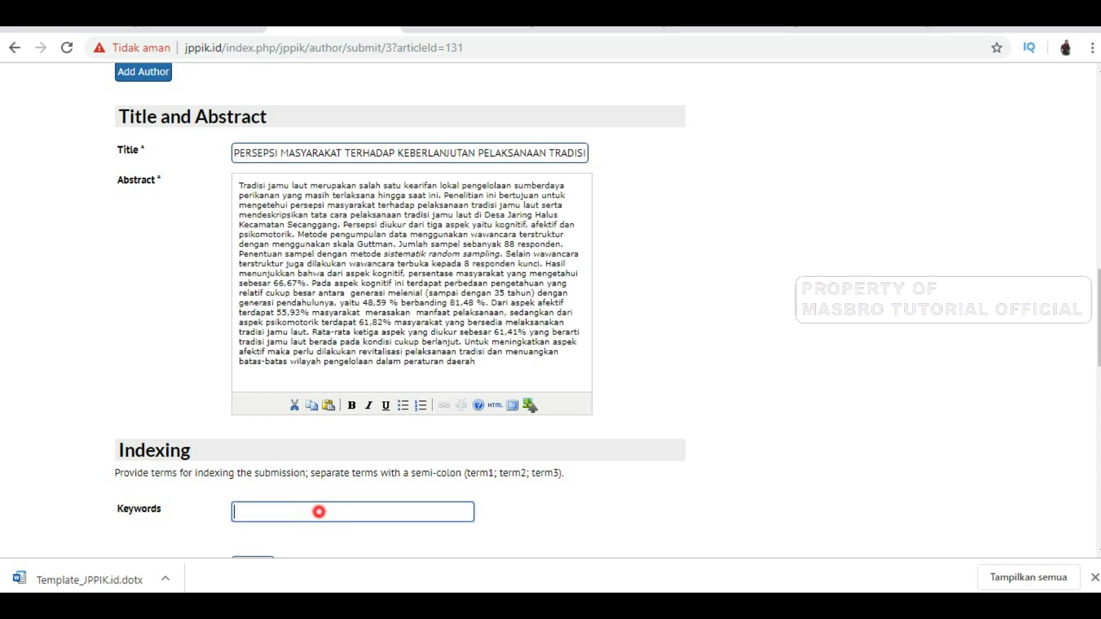
Copy the keywords jamu laut, jaring halus, langkat, persepsi into the Keywords field
mouse_move(417, 607)
click(509, 555)
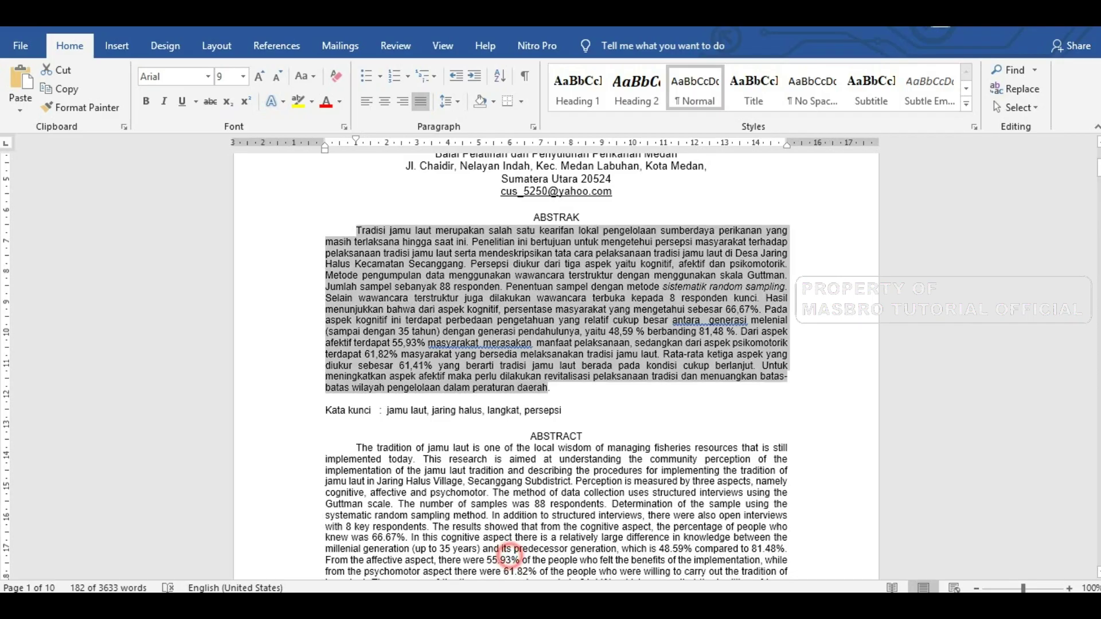
drag(566, 412, 387, 411)
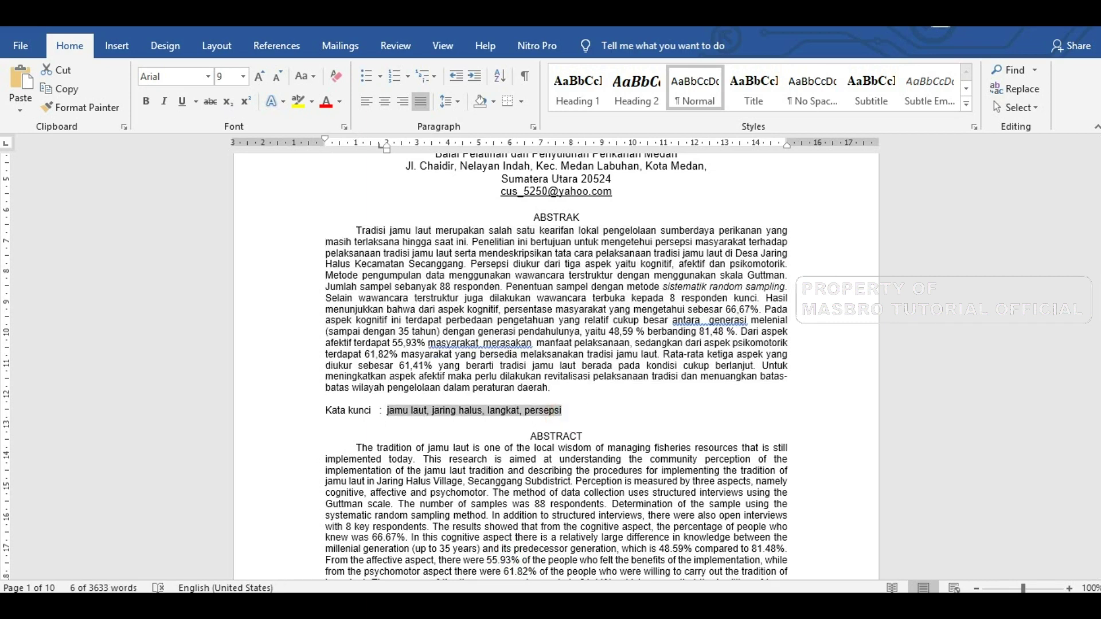
click(276, 606)
key(ctrl+v)
scroll(289, 466, down, 2)
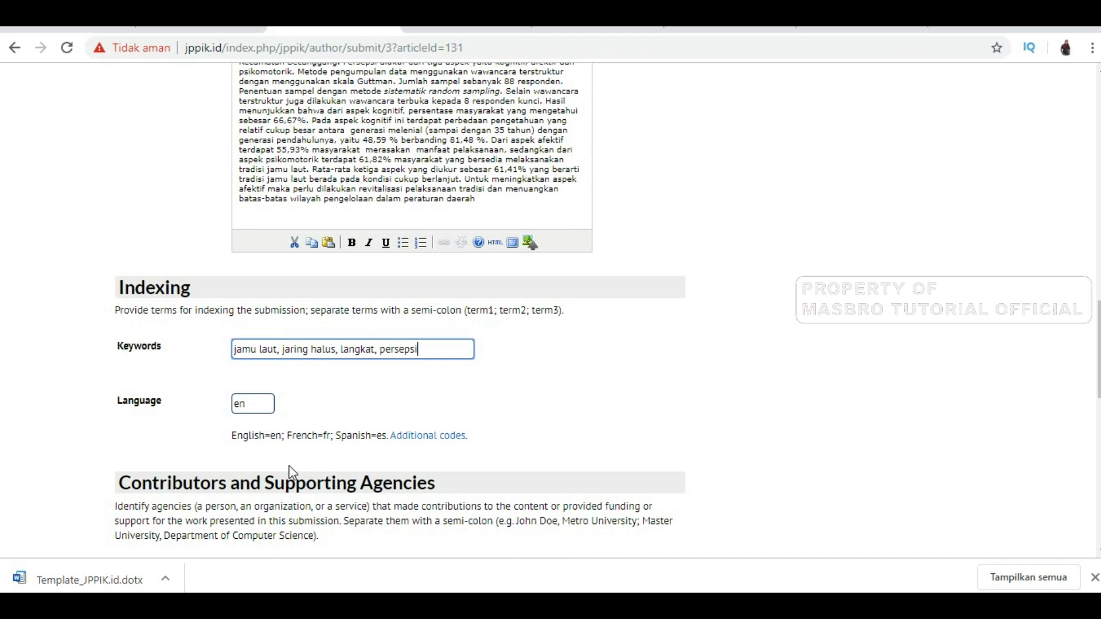
click(250, 406)
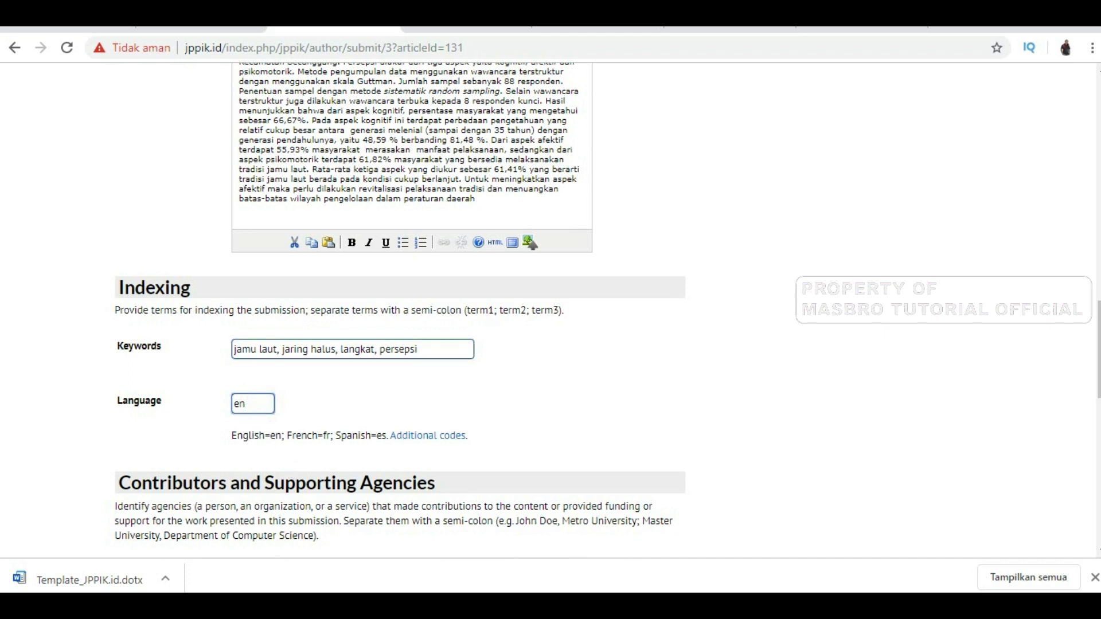
Open the Library of Congress ISO 639-2 language code list in a new tab
right_click(431, 438)
click(497, 452)
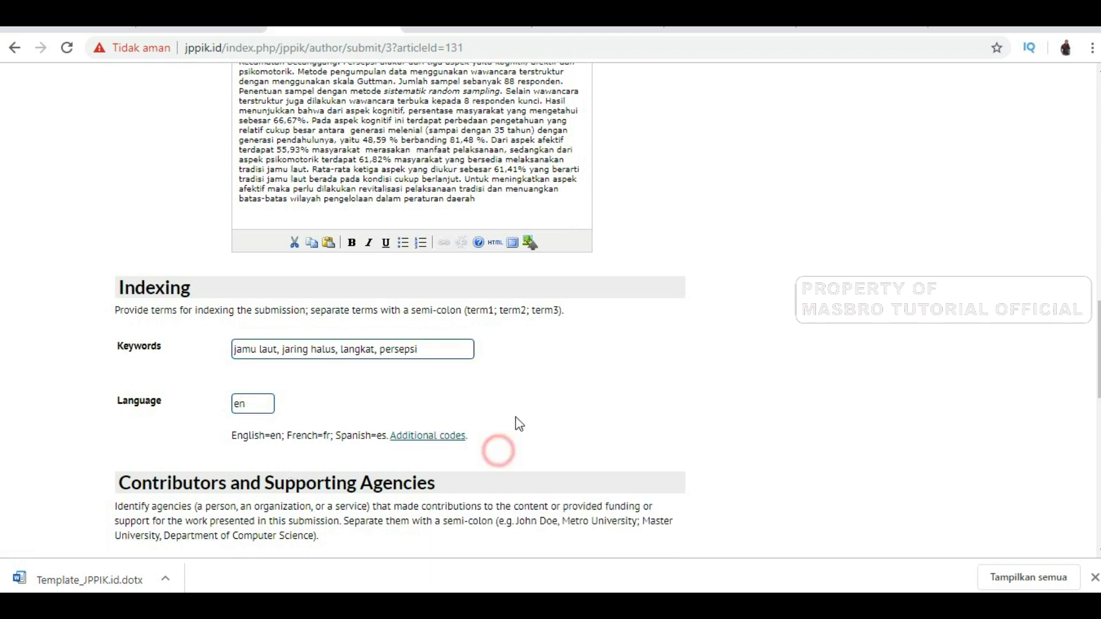
click(416, 31)
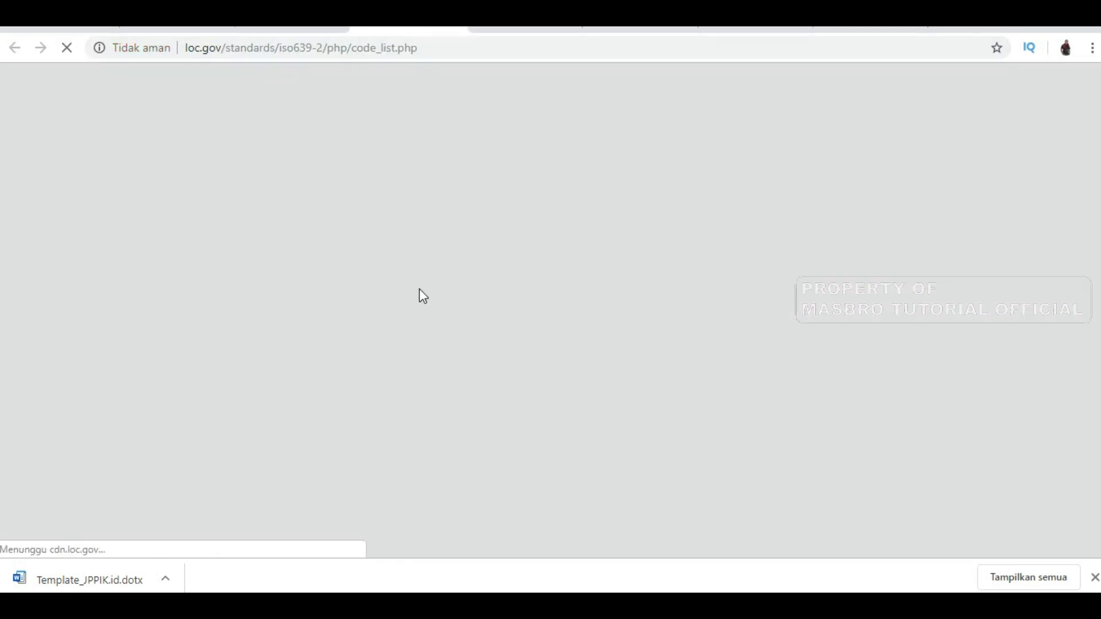
Change the submission's Language field from en to id
click(294, 30)
click(253, 404)
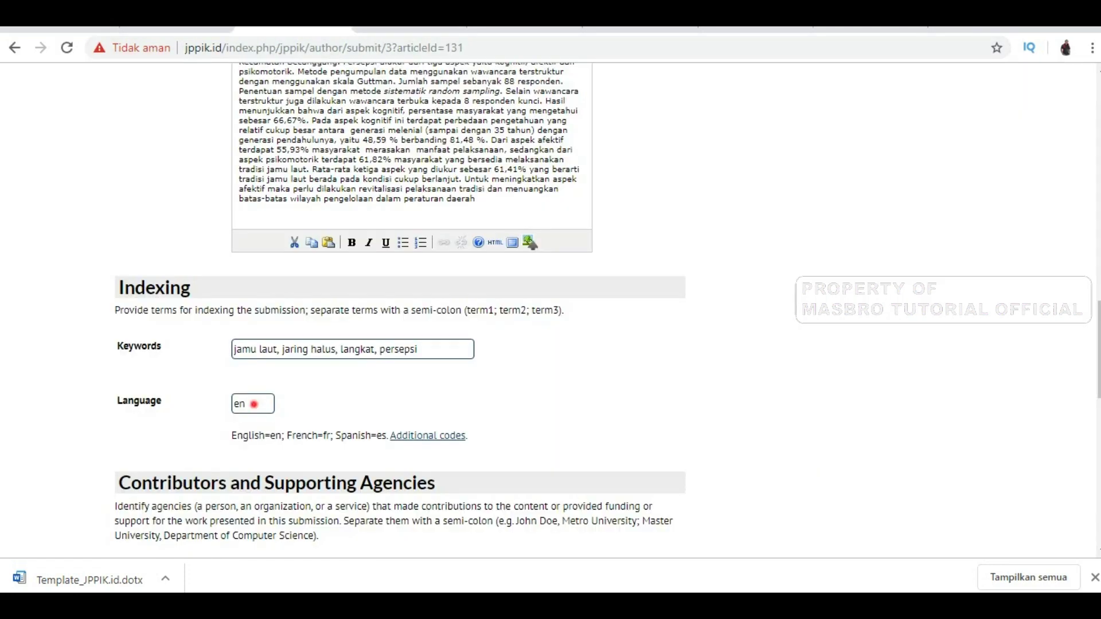
drag(253, 404, 200, 408)
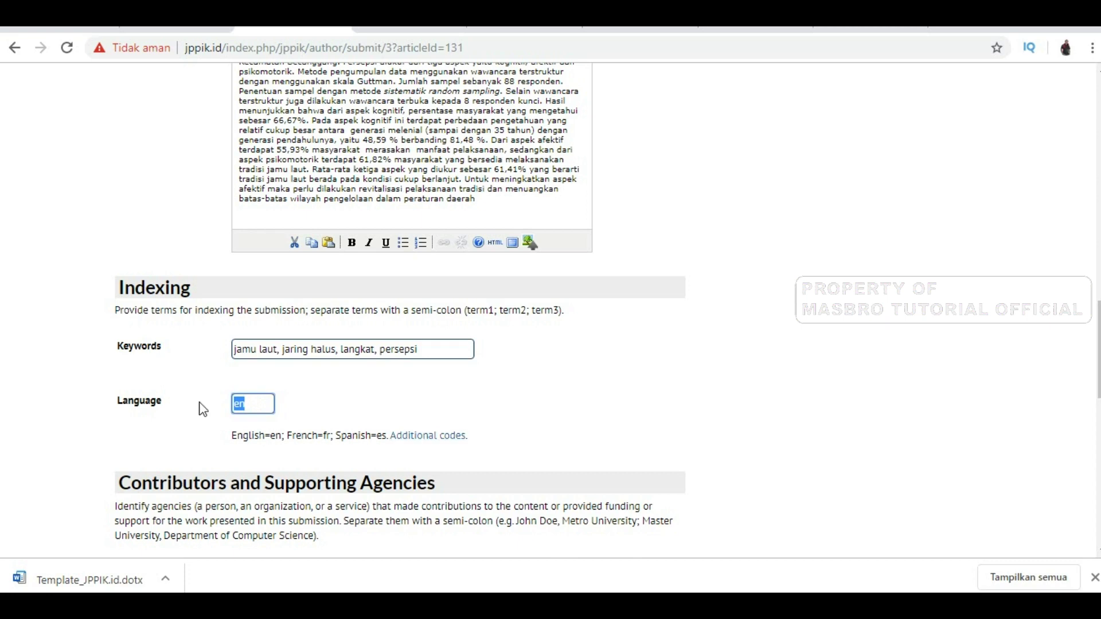
key(BackSpace)
text(id)
Search the code list for 'indo' to confirm id is the code for Indonesian
click(428, 30)
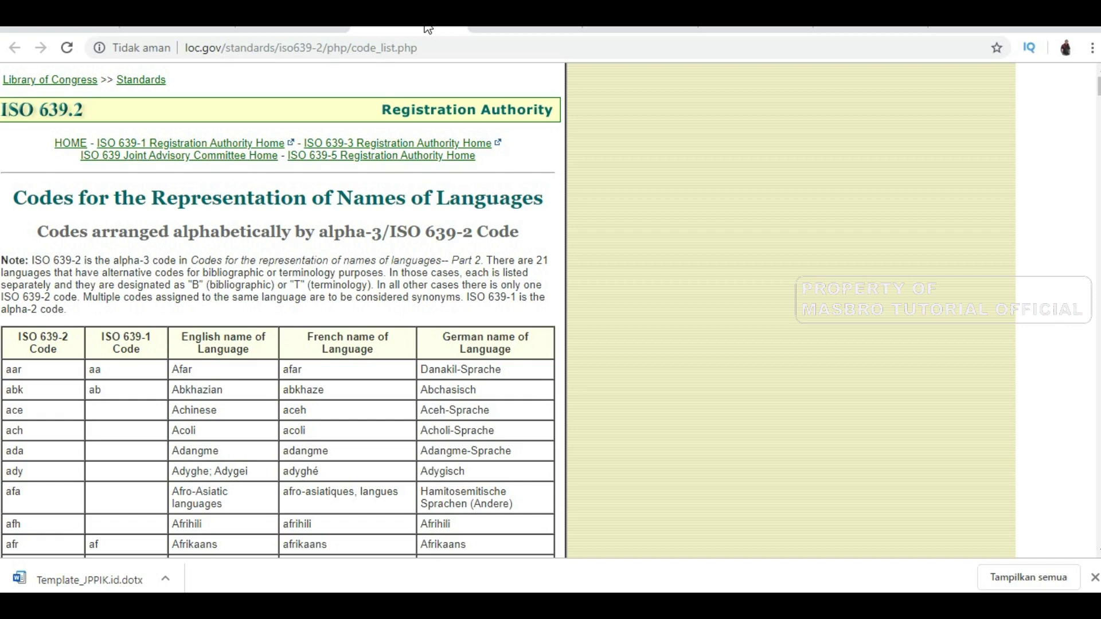
scroll(322, 453, down, 2)
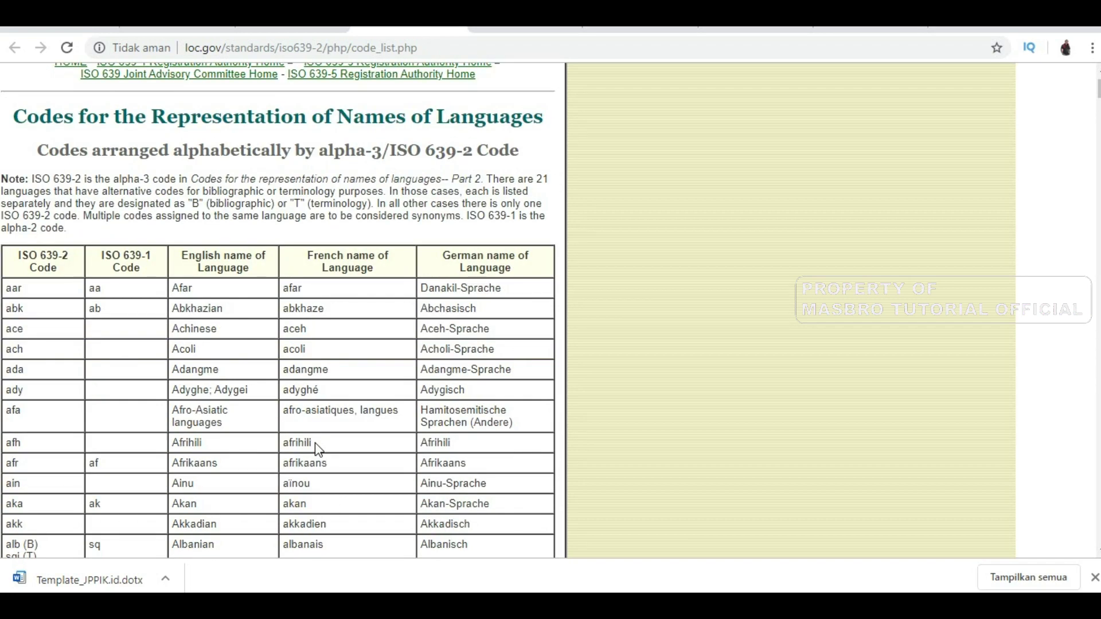
click(319, 449)
key(ctrl+f)
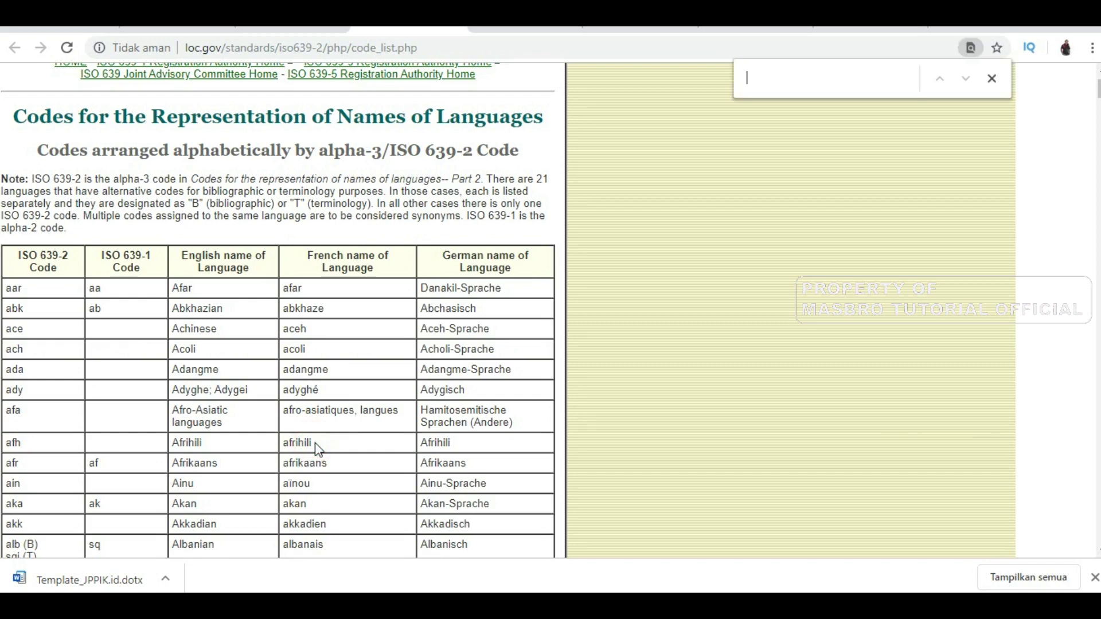
text(indo)
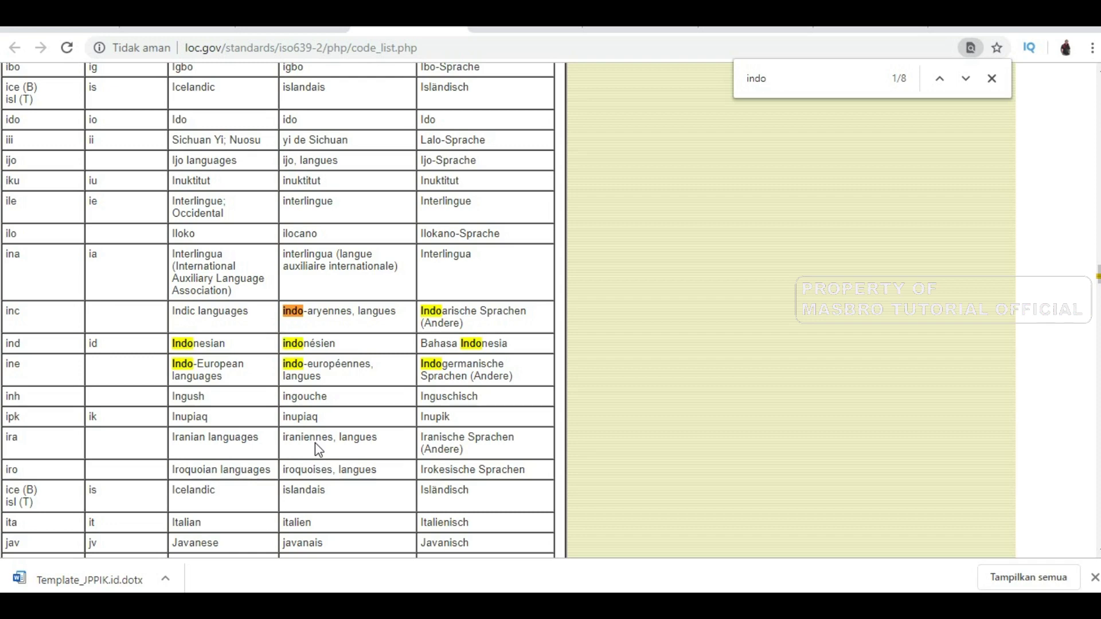
click(308, 30)
key(Tab)
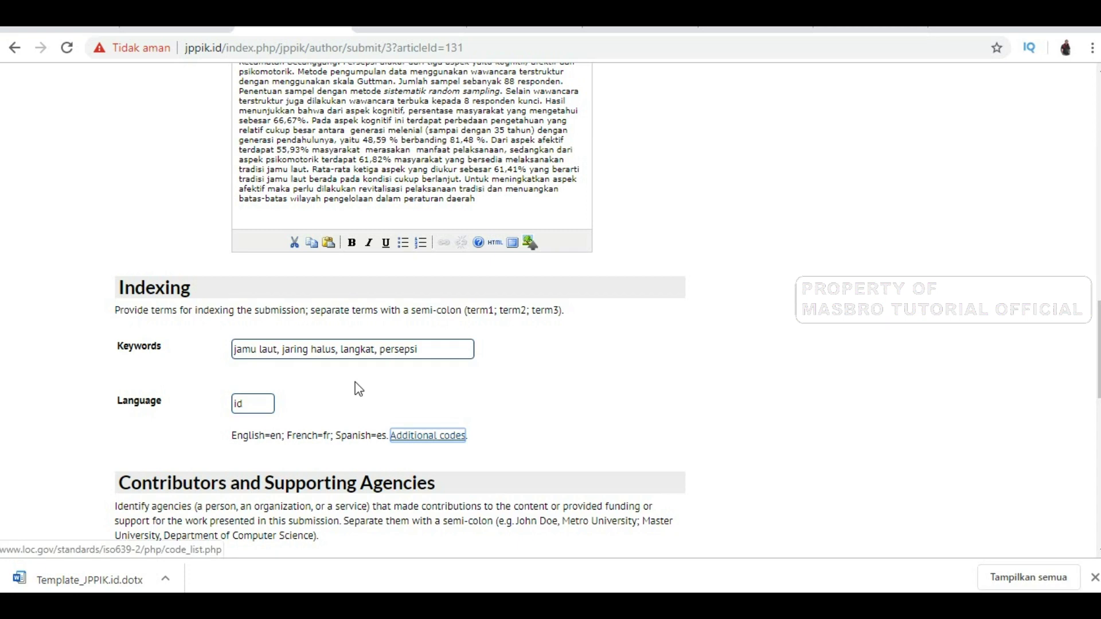
Save the Step 3 metadata, then continue past Step 4 without uploading supplementary files
scroll(358, 390, down, 4)
scroll(358, 389, down, 1)
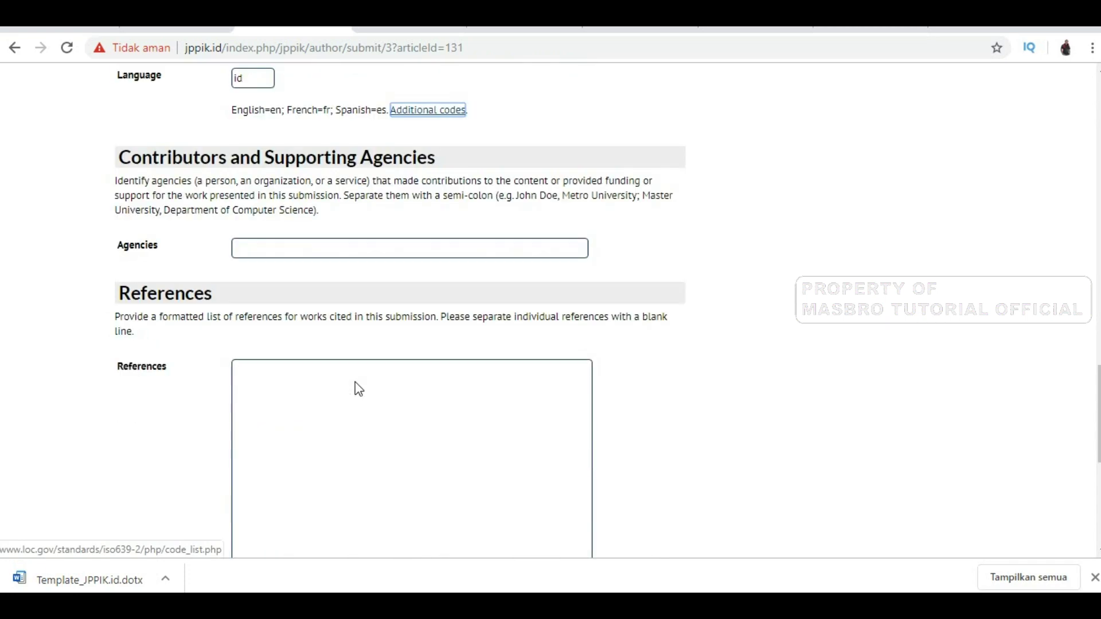
scroll(224, 298, down, 1)
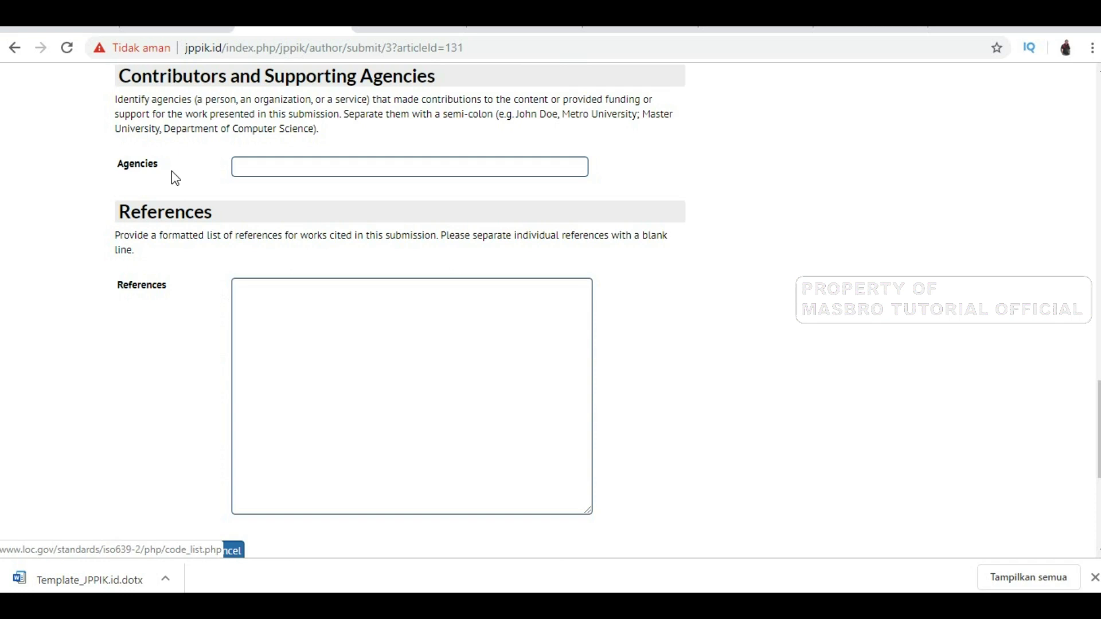
scroll(172, 435, down, 3)
click(165, 308)
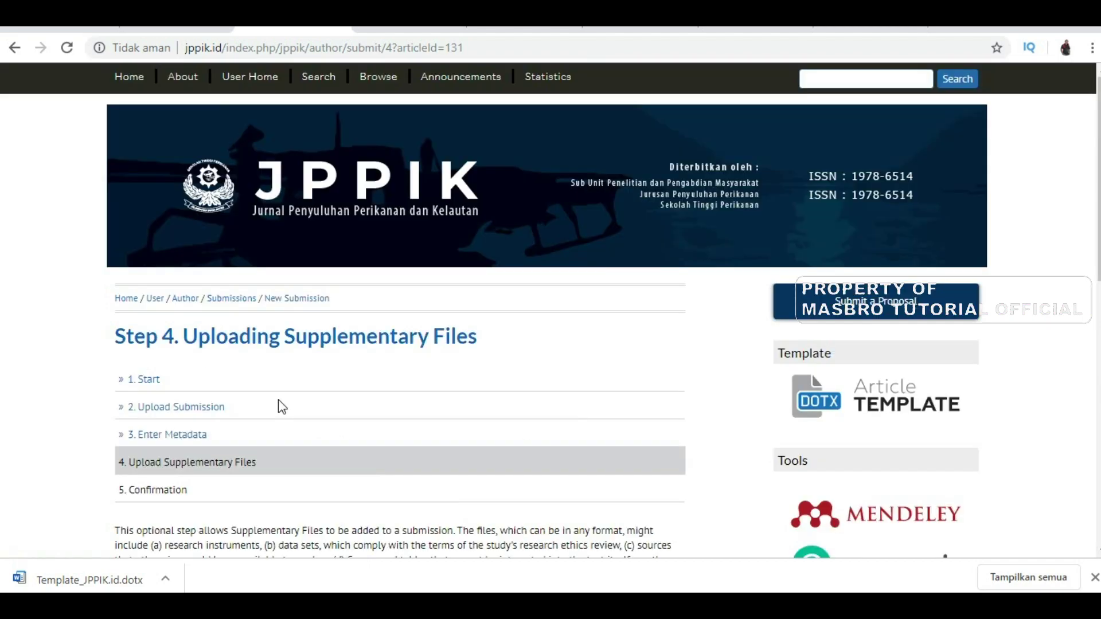
scroll(281, 407, down, 4)
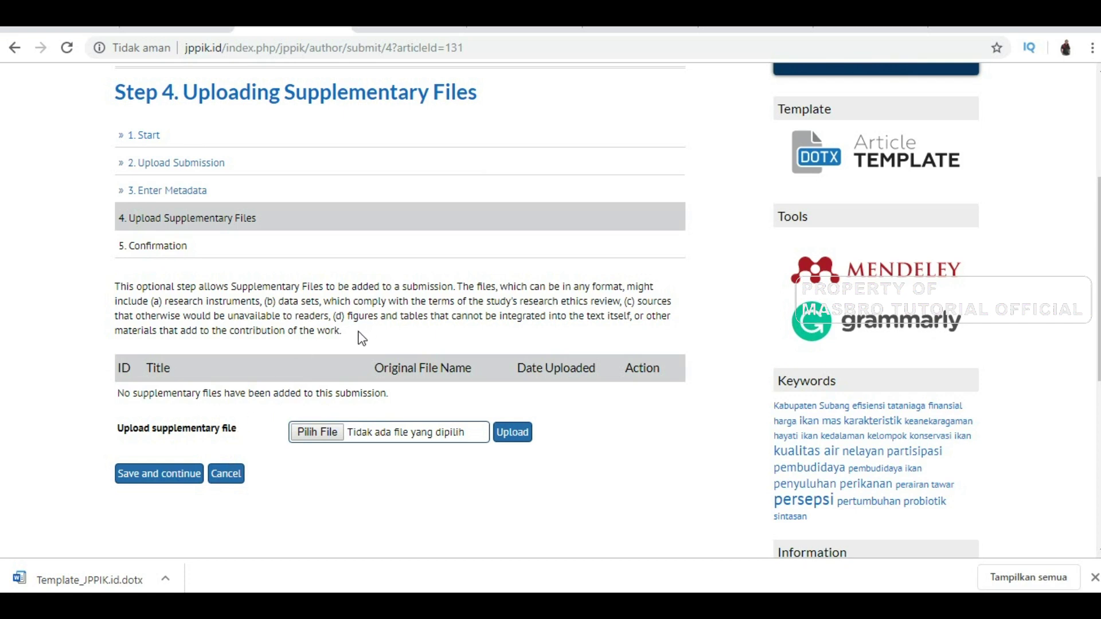
click(182, 474)
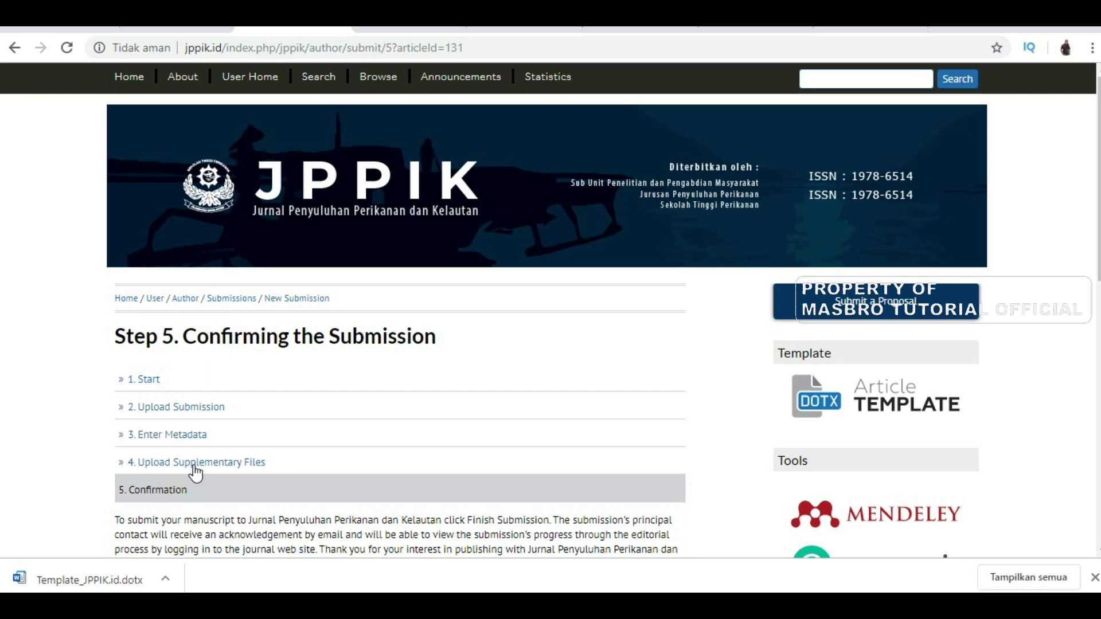
Finish the submission and check the PERSEPSI manuscript shows Awaiting assignment in Active Submissions
scroll(364, 478, down, 4)
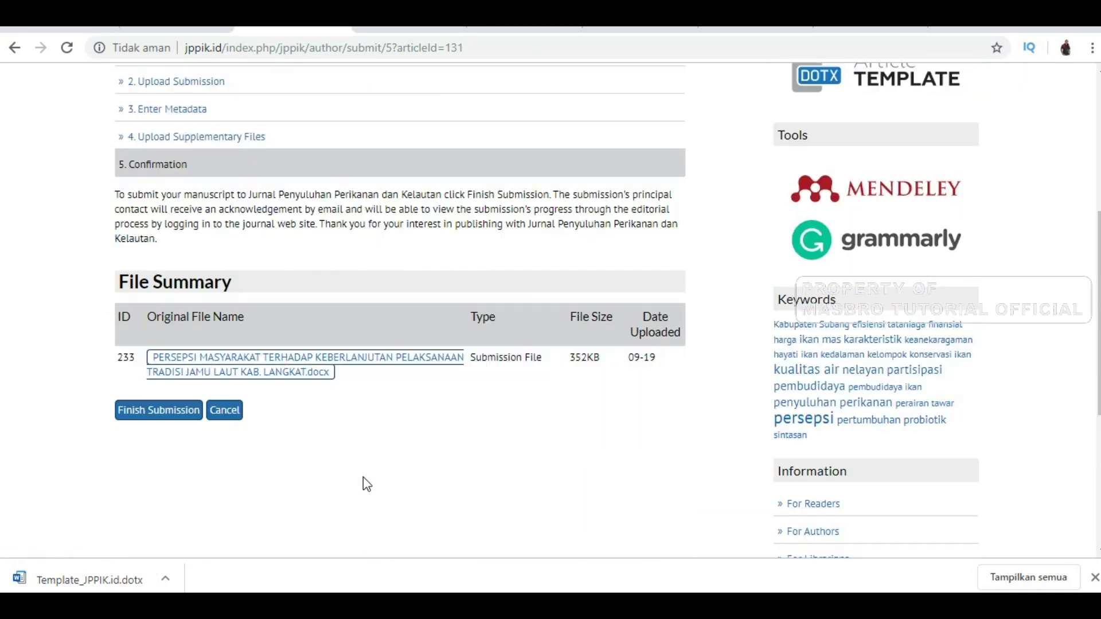
click(165, 413)
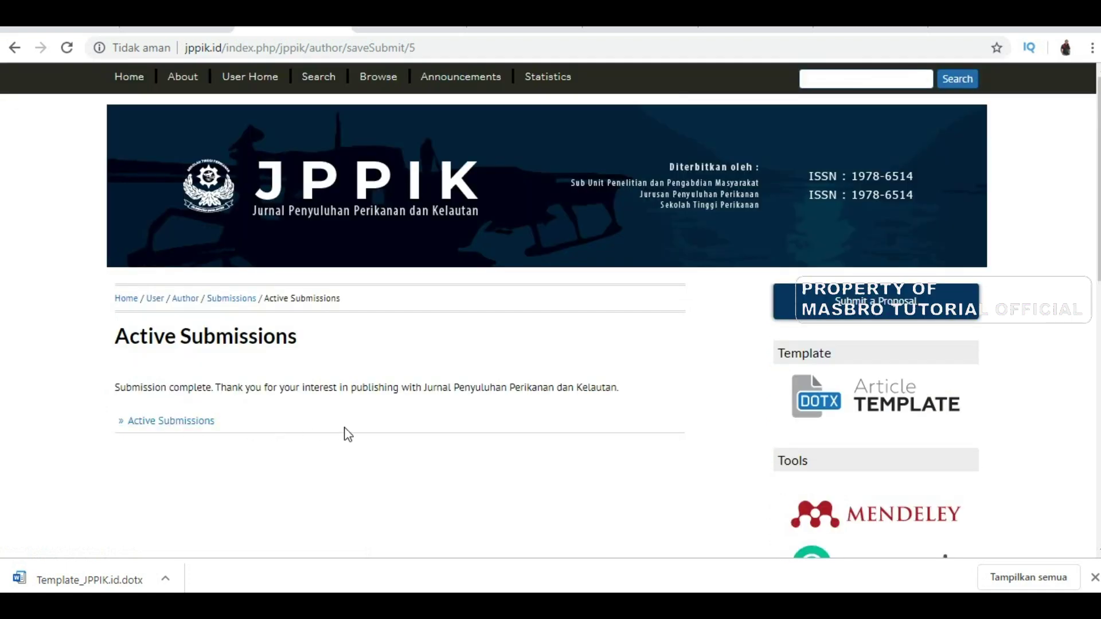
click(202, 424)
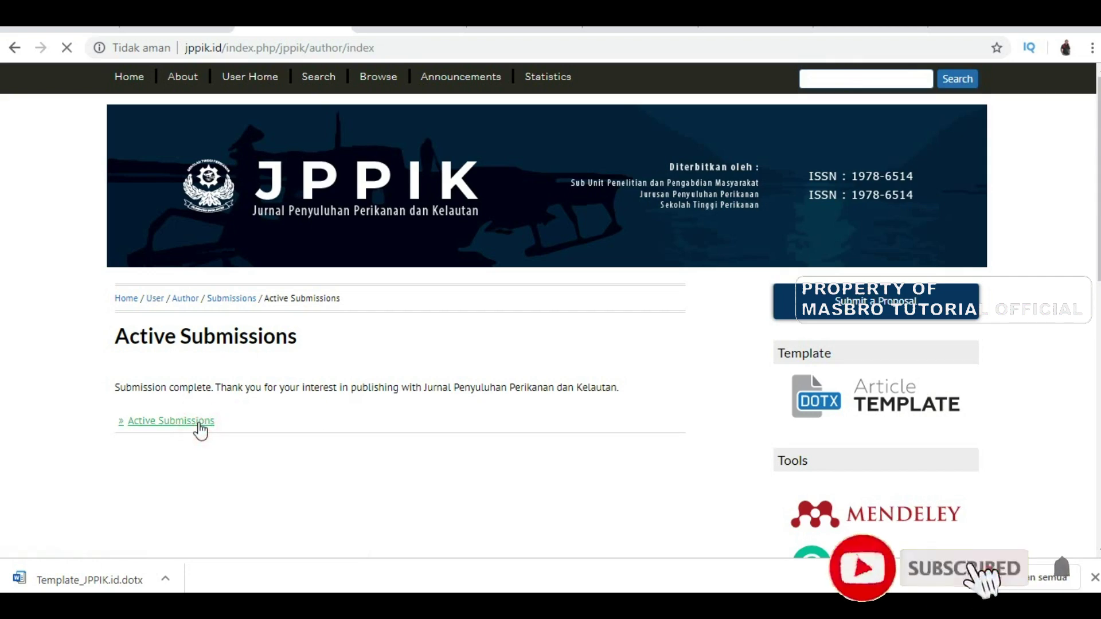
scroll(201, 431, down, 3)
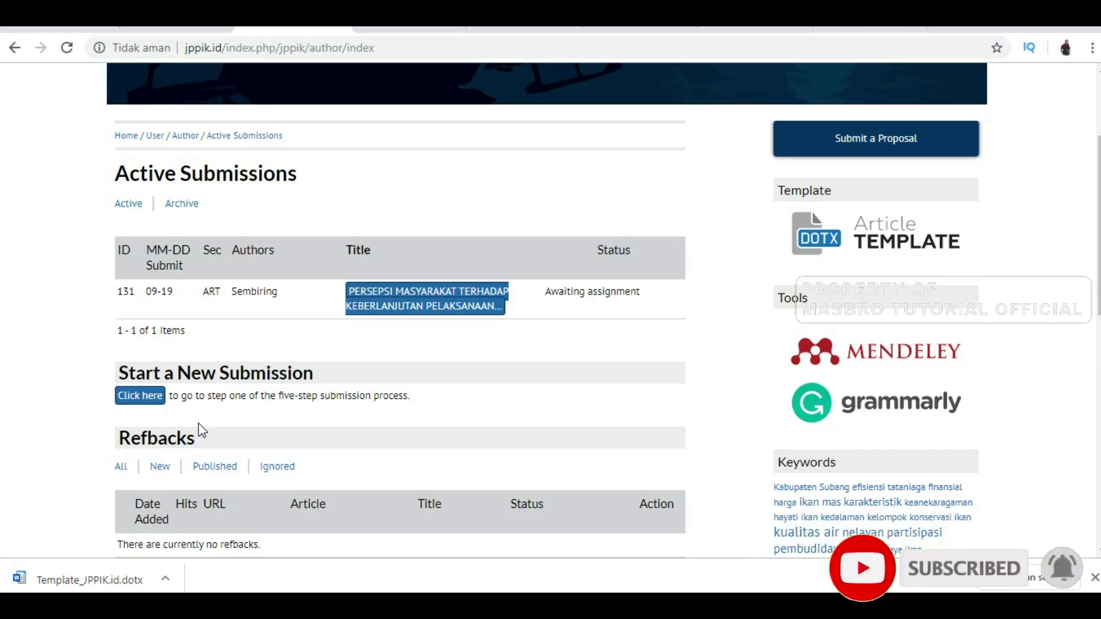
scroll(201, 432, down, 4)
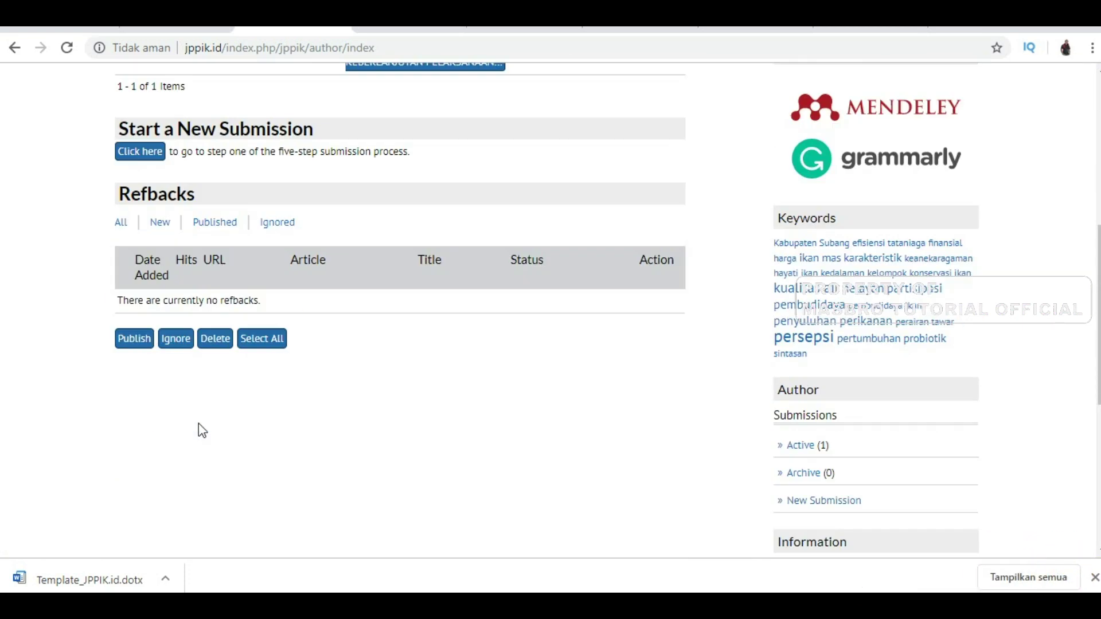
scroll(207, 434, up, 1)
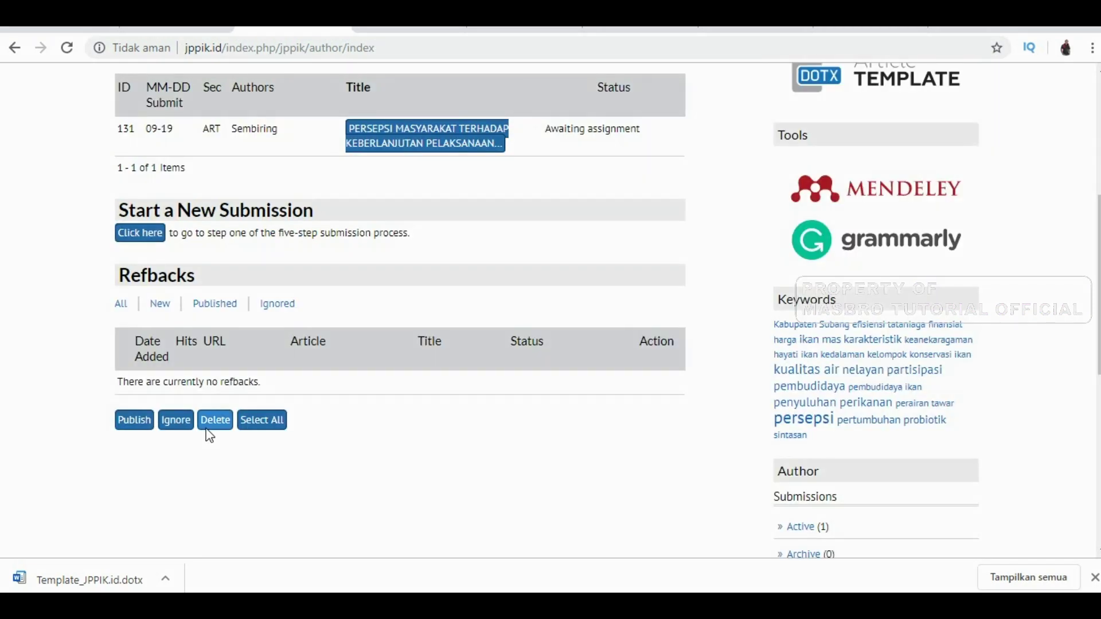